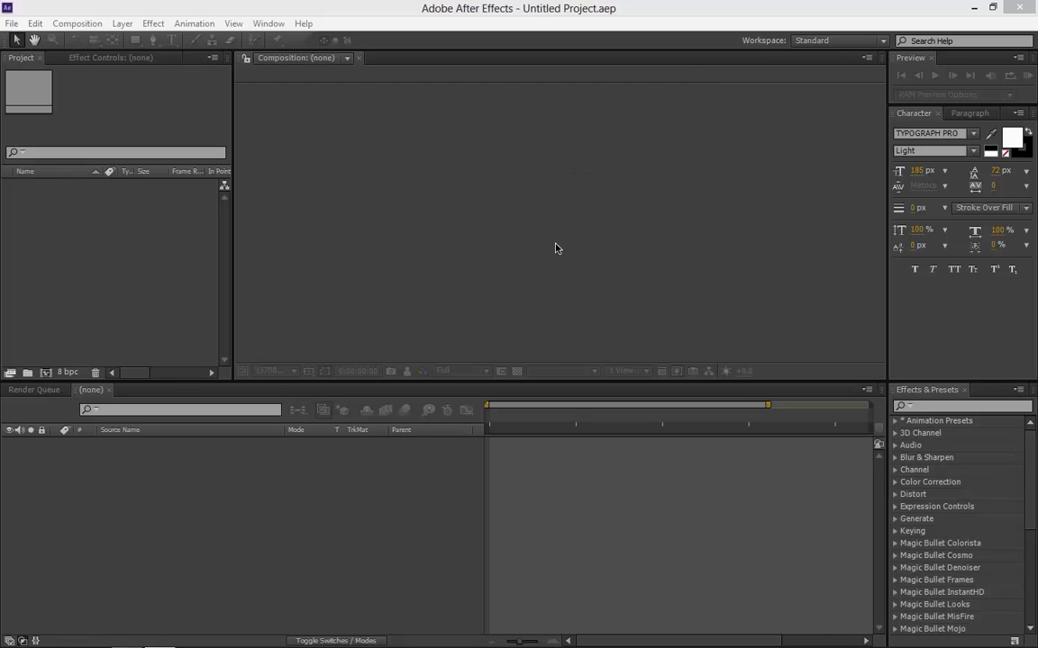
Start a new 1280×720, 30 fps composition and name it 'main comp'
click(92, 29)
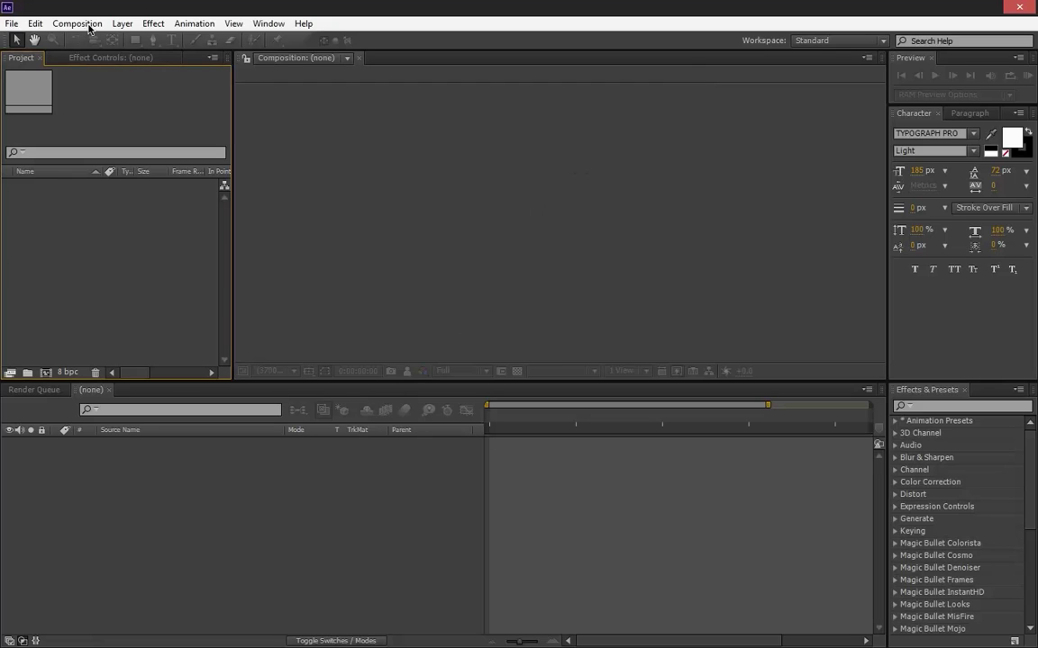
click(92, 26)
click(145, 41)
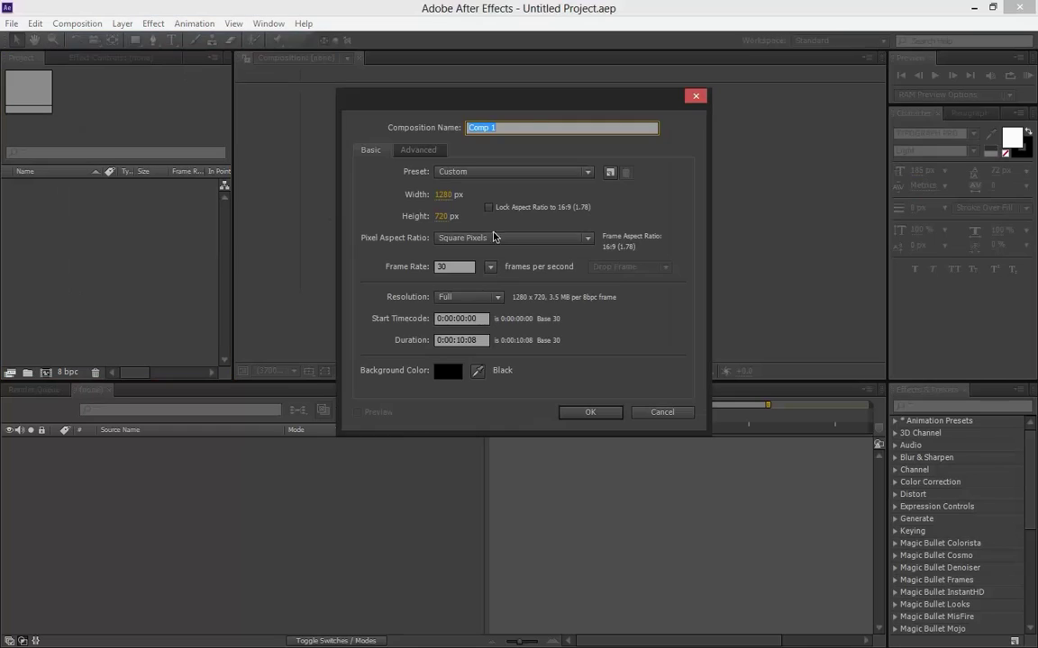
drag(528, 106, 492, 68)
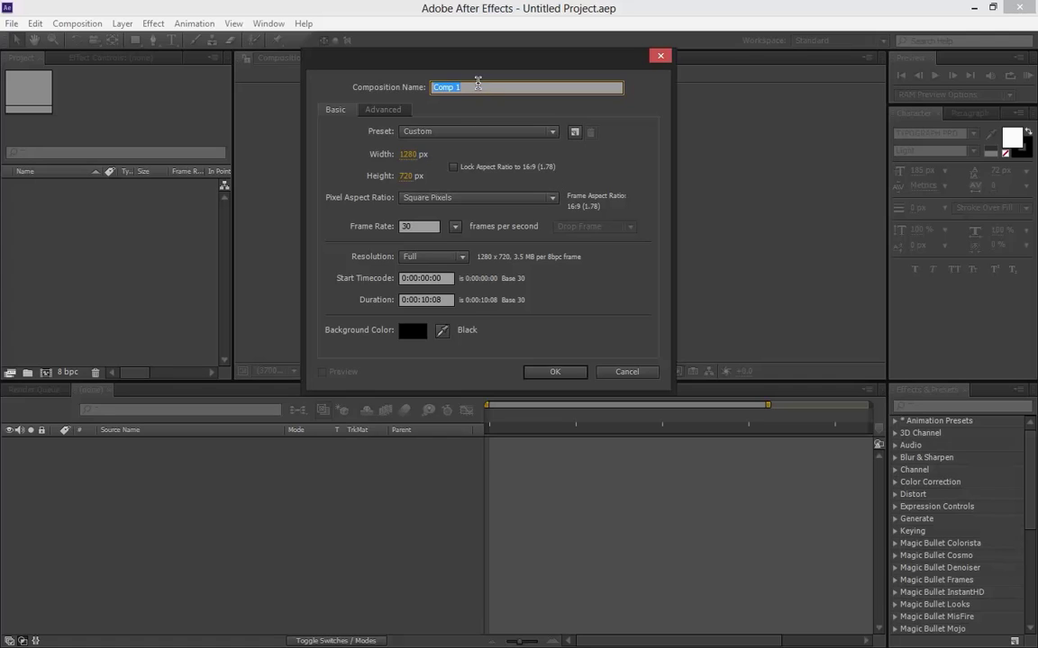
key(BackSpace)
text(Sound com)
key(BackSpace)
key(BackSpace)
key(BackSpace)
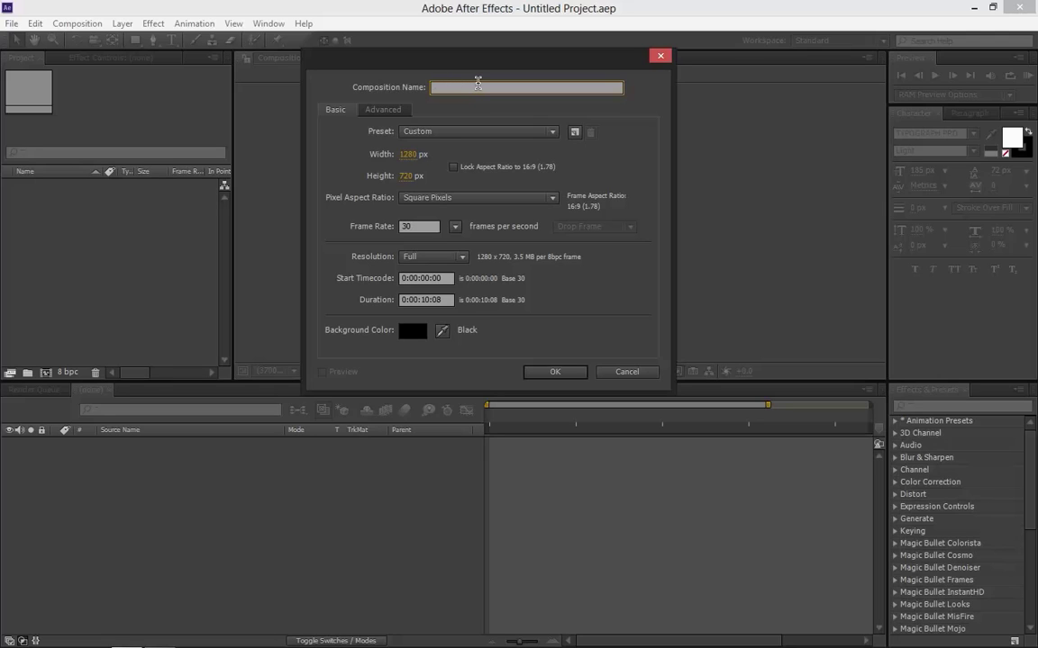
text(main comp)
Confirm main comp, then add a black full-frame solid layer named 'optical flare'
click(546, 369)
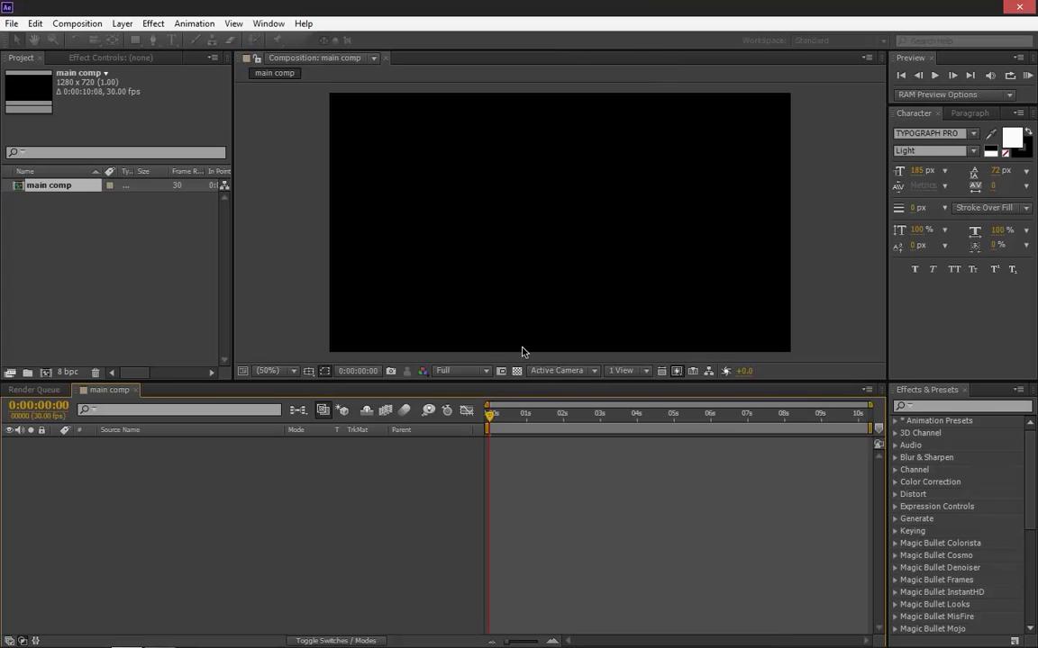
right_click(230, 479)
mouse_move(370, 487)
click(482, 523)
drag(586, 85, 482, 86)
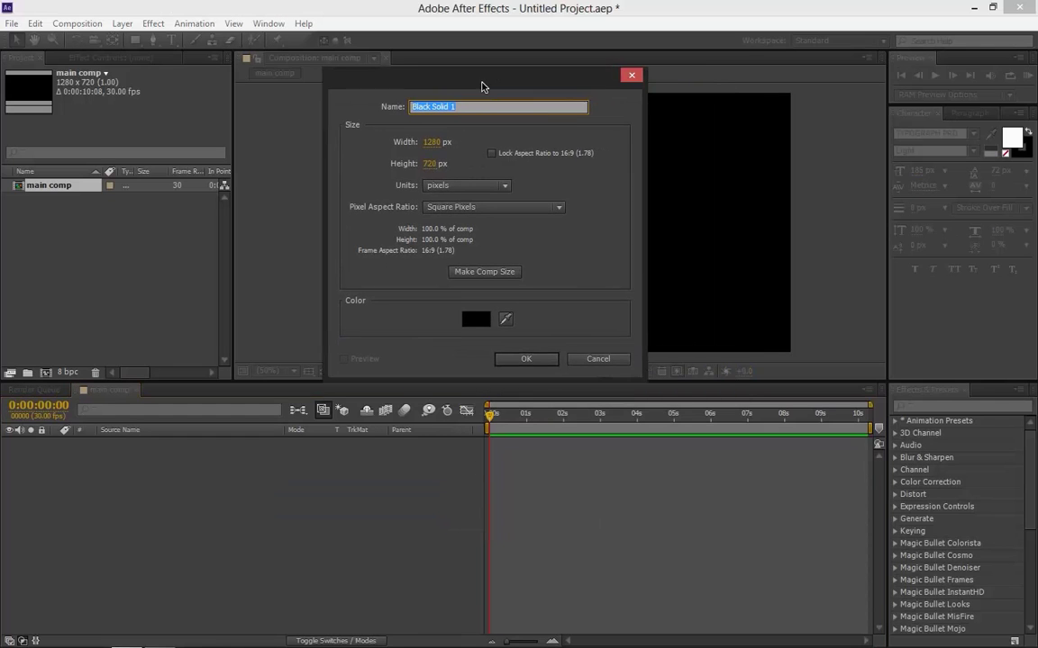
click(473, 318)
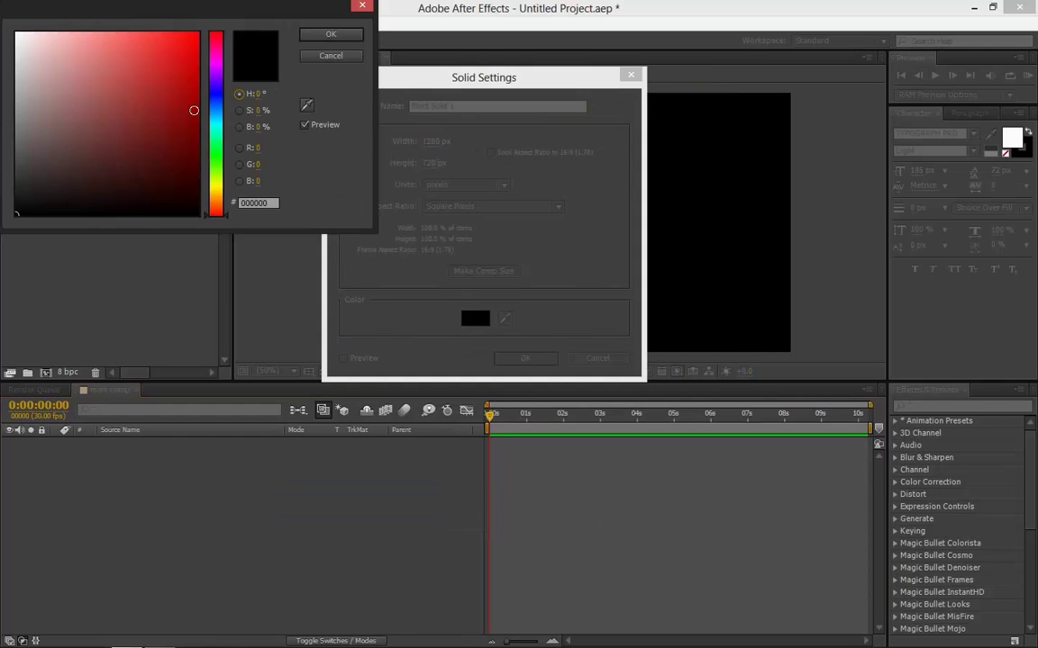
click(305, 31)
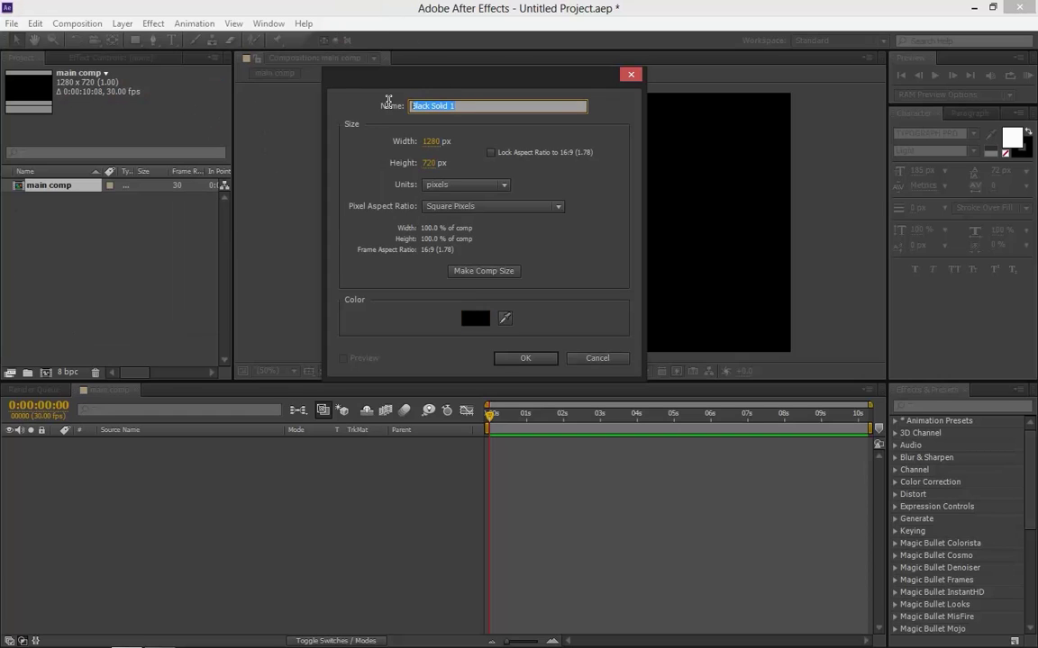
text(optical flare)
click(525, 358)
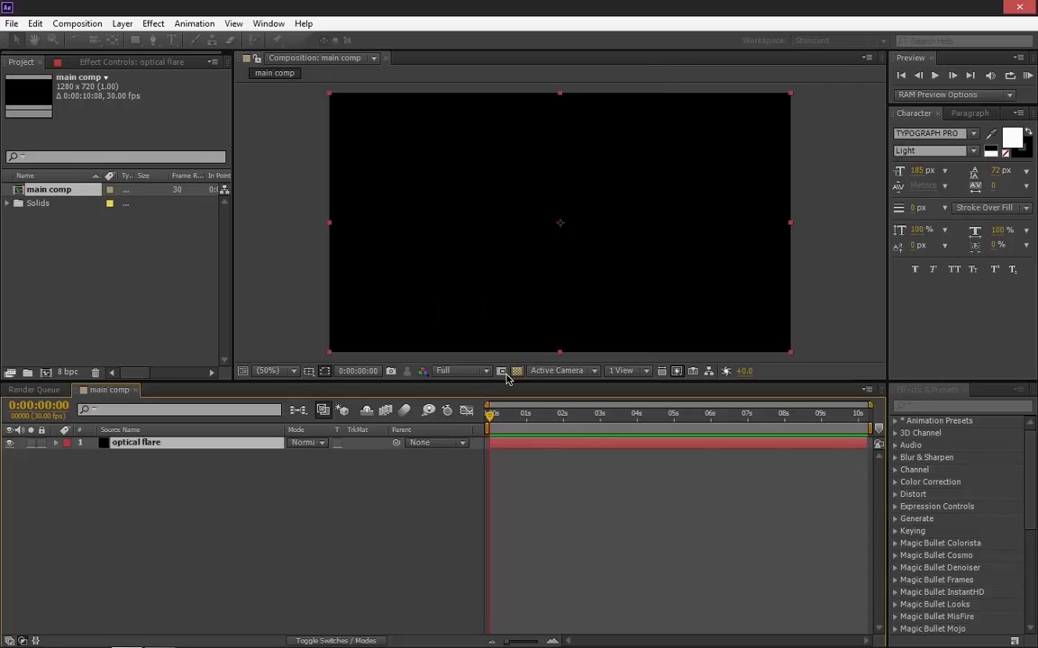
Search 'opti' in Effects & Presets and apply Optical Flares to the optical flare layer
click(986, 408)
text(o)
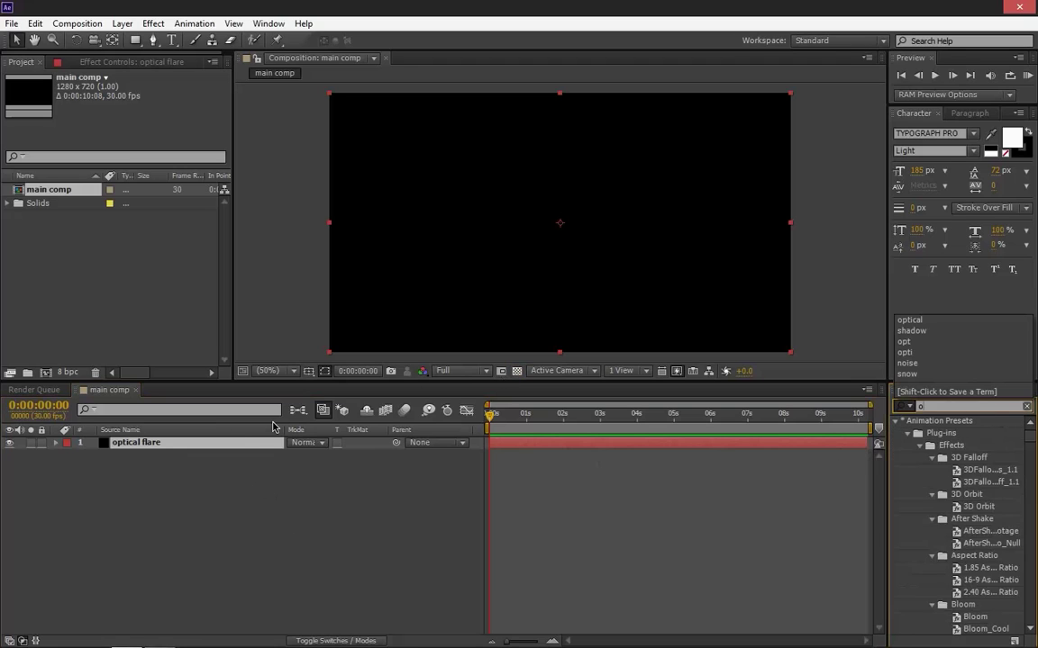
text(pti)
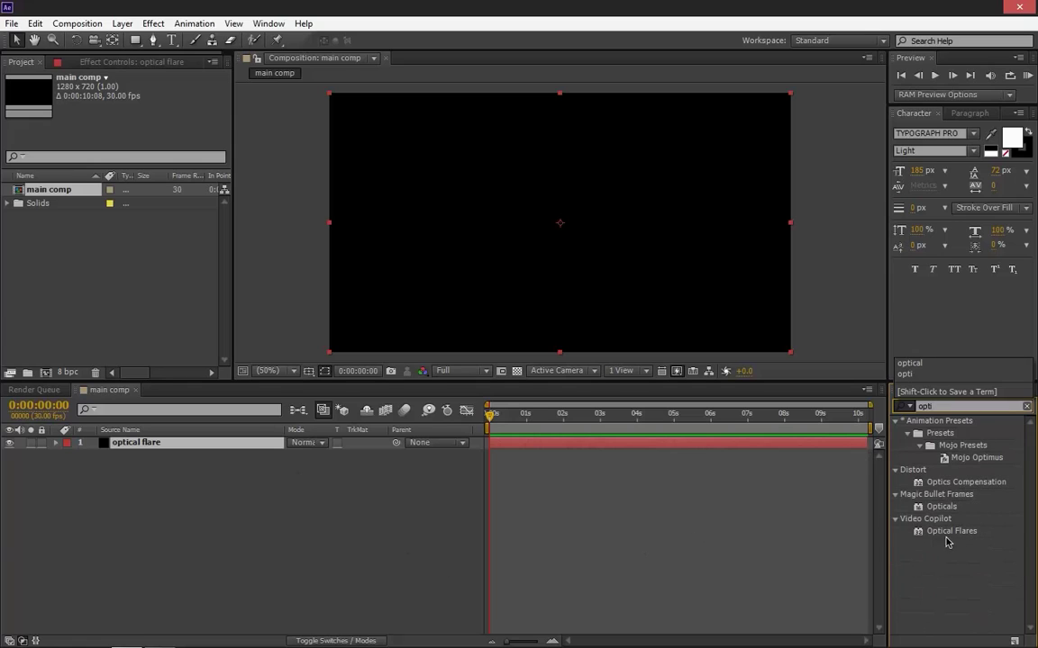
drag(947, 532, 177, 450)
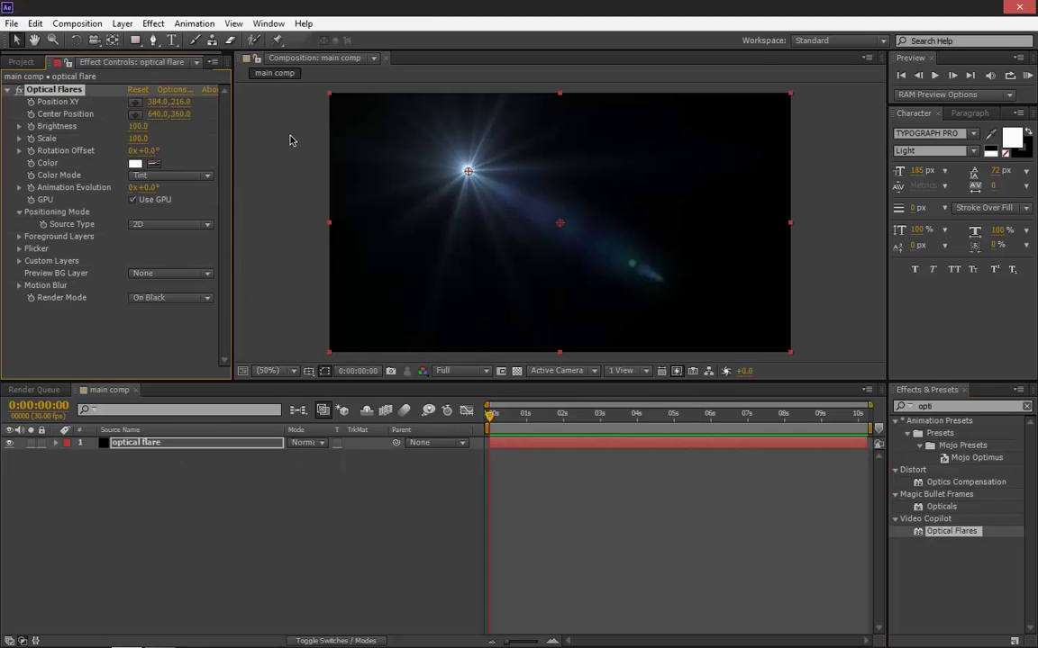
In the Optical Flares editor, load the Rocket Exhaust preset from Pro Presets 2 and accept it
click(162, 89)
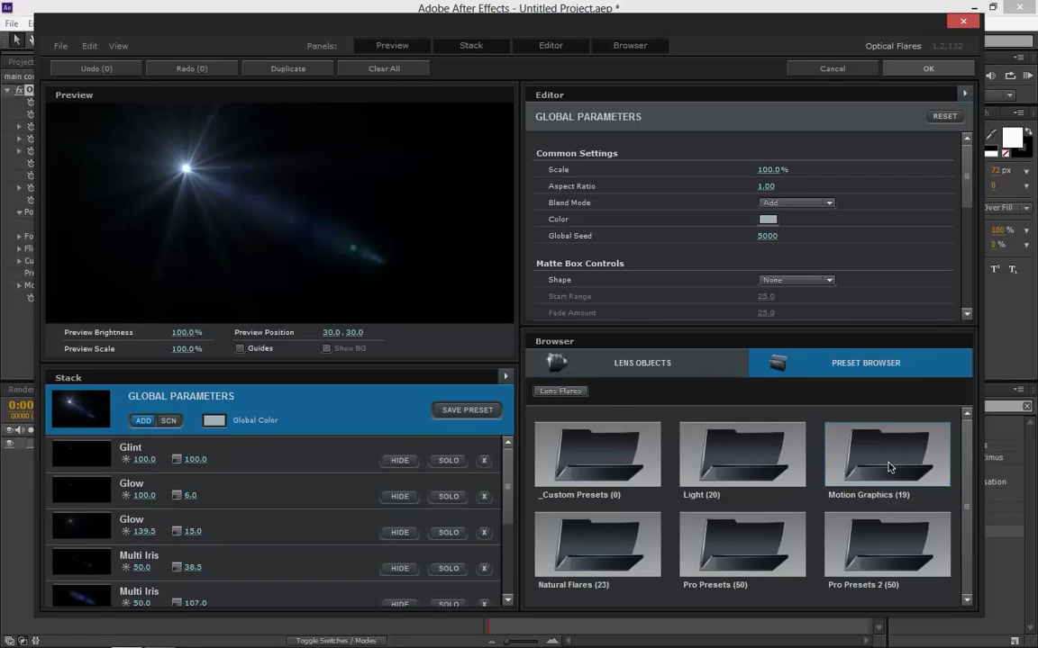
click(868, 547)
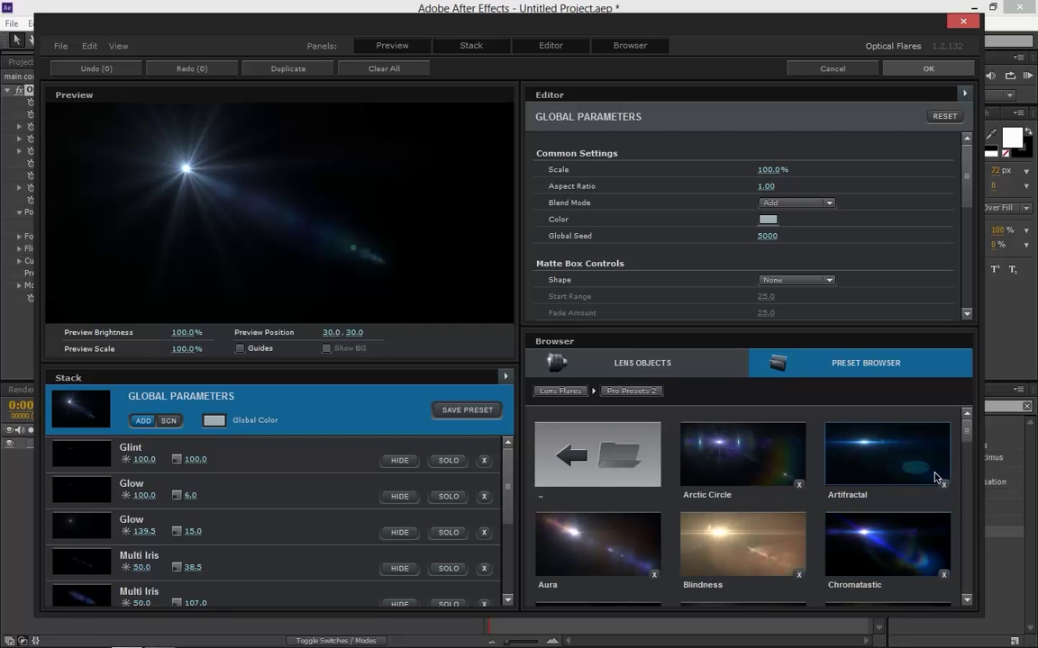
drag(966, 435, 968, 519)
click(887, 478)
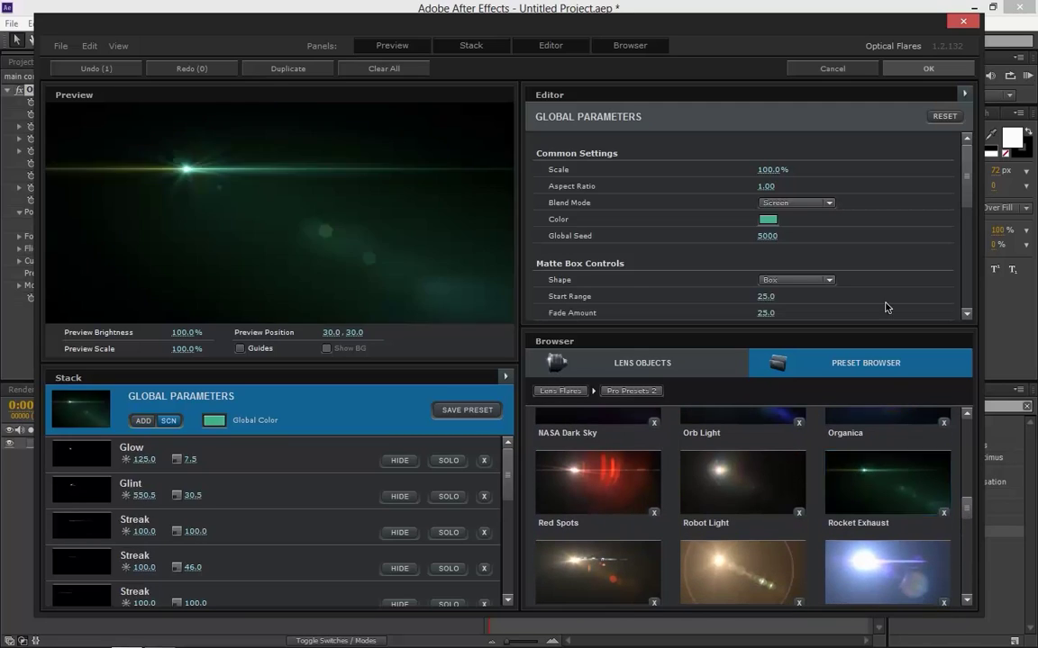
click(932, 68)
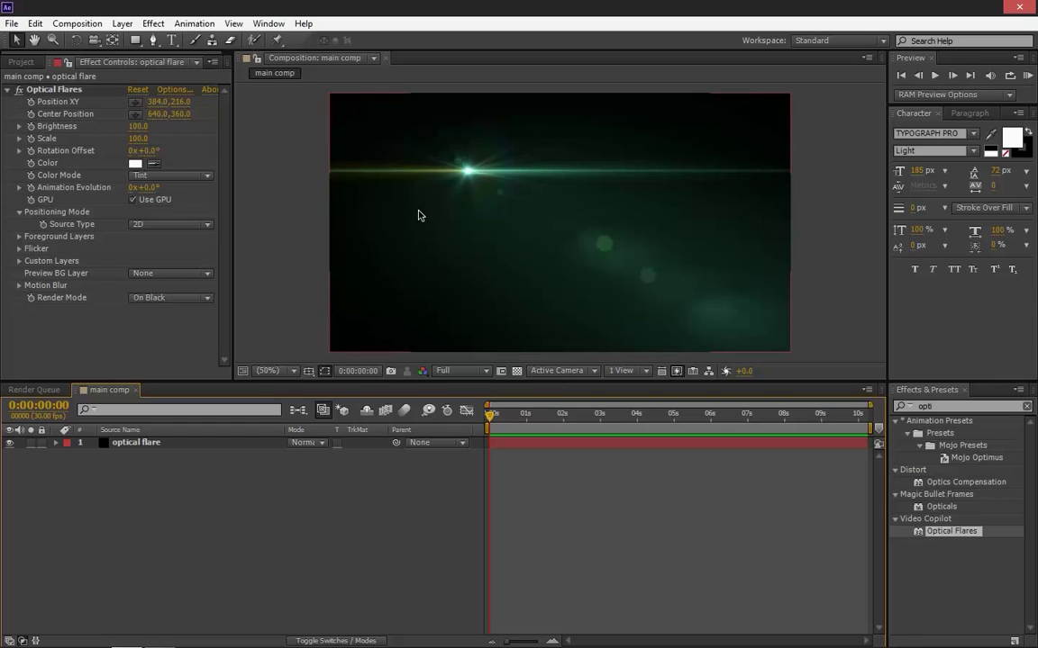
Import Epic Blockbuster Trailer Music.mp3 from the Desktop through the Project panel
click(19, 63)
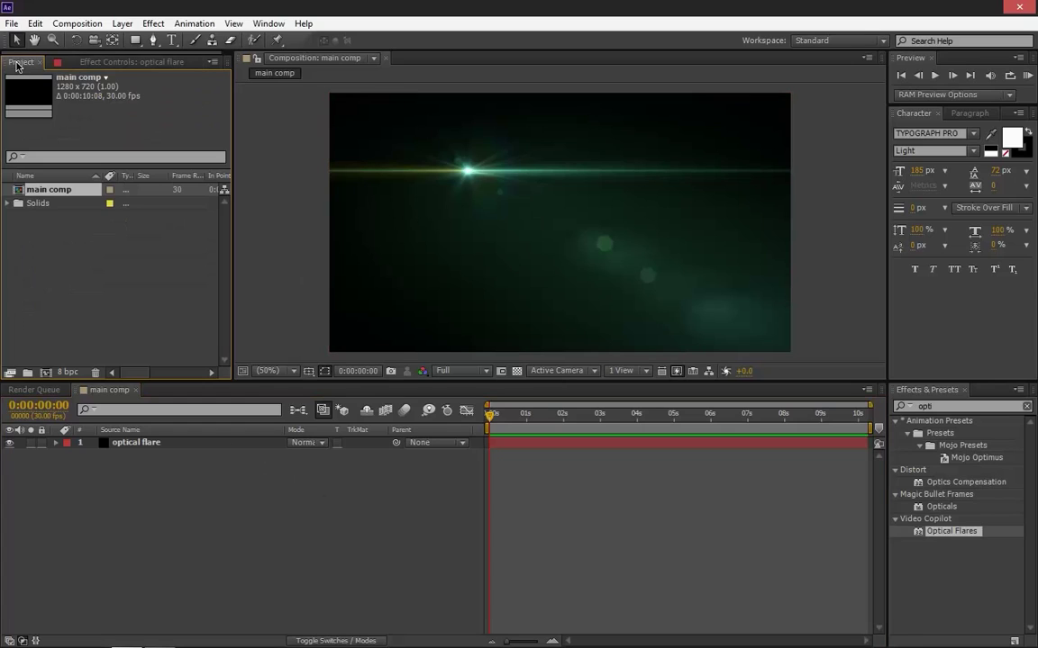
right_click(92, 256)
mouse_move(222, 317)
click(290, 310)
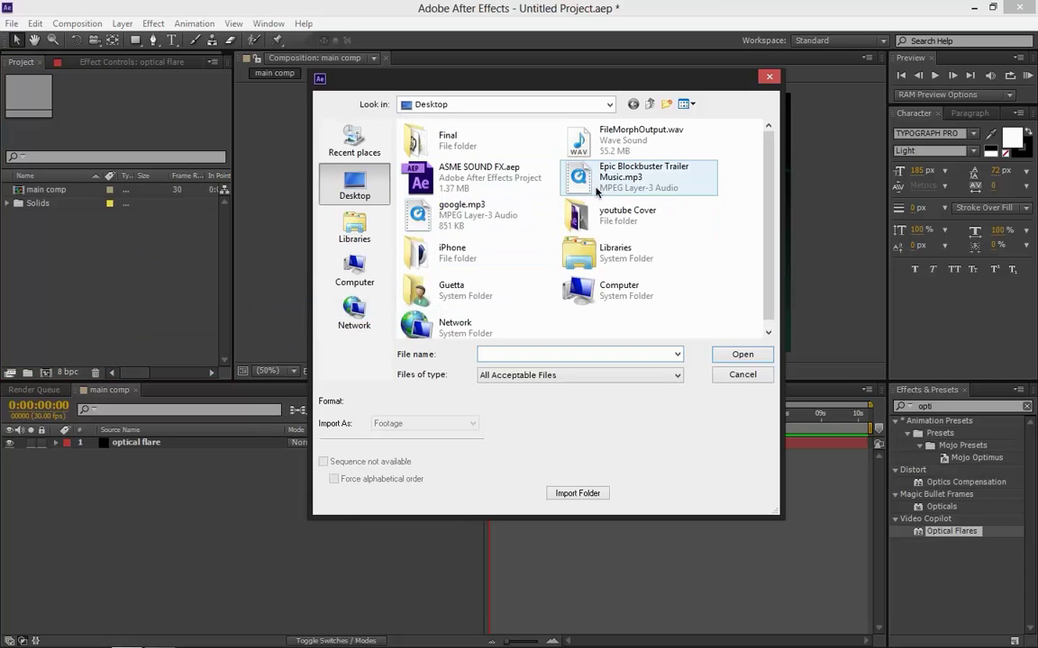
click(637, 178)
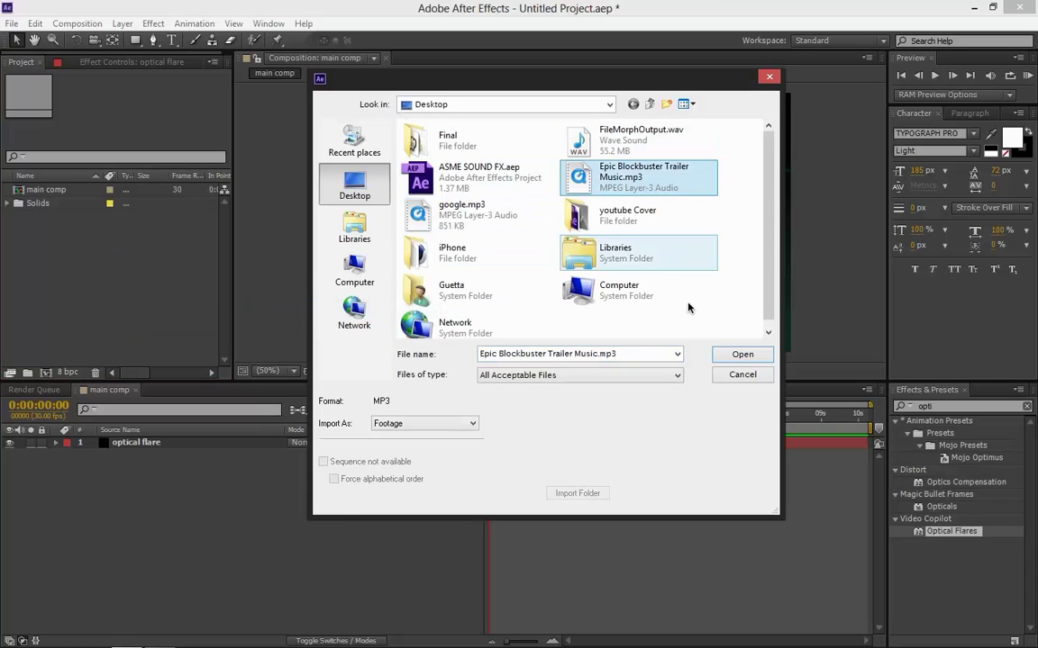
key(Up)
key(Down)
click(742, 354)
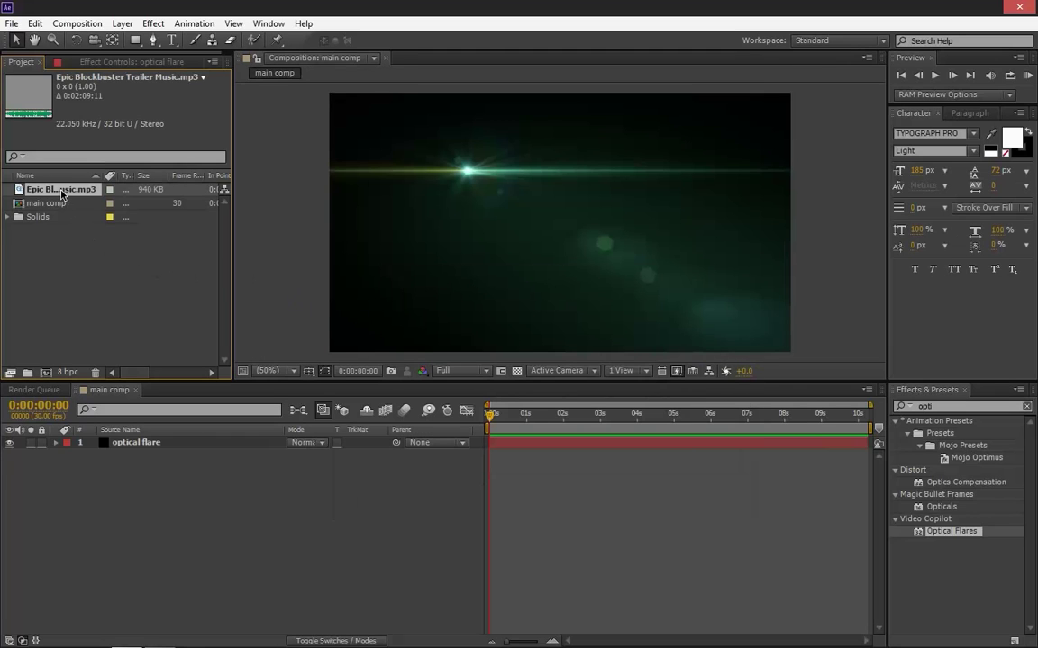
Add the trailer music to main comp and convert its audio to keyframes
drag(61, 193, 156, 478)
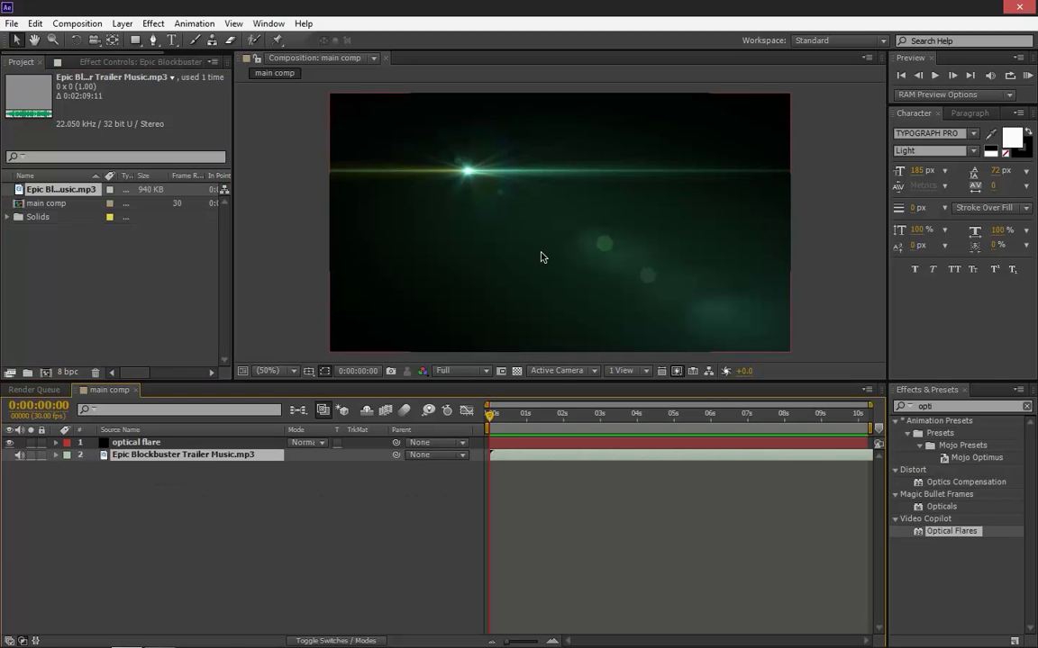
right_click(158, 455)
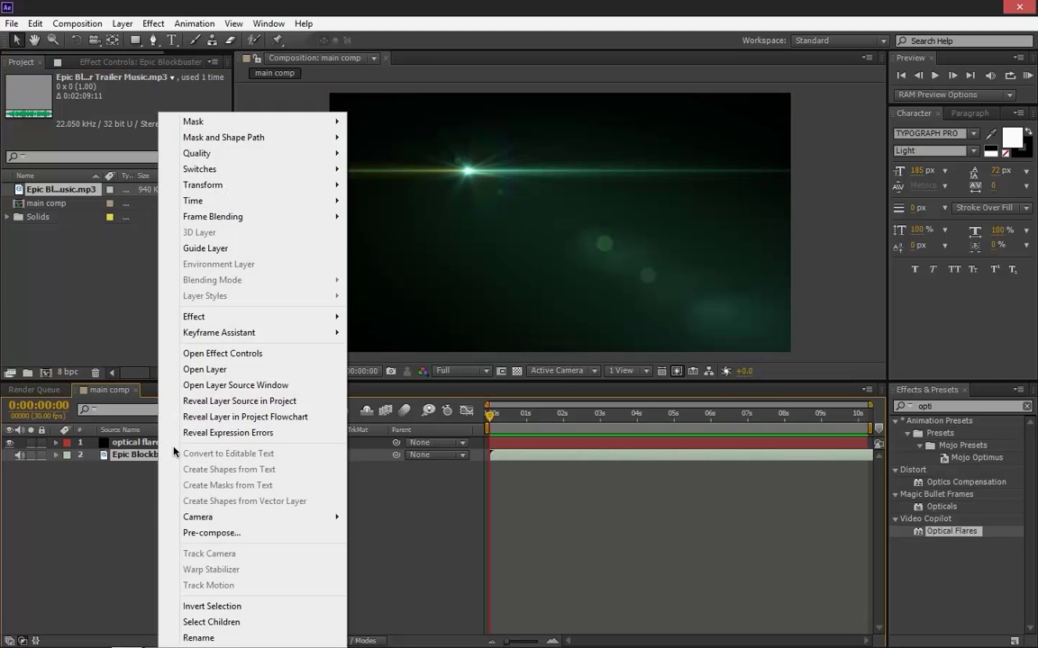
mouse_move(338, 335)
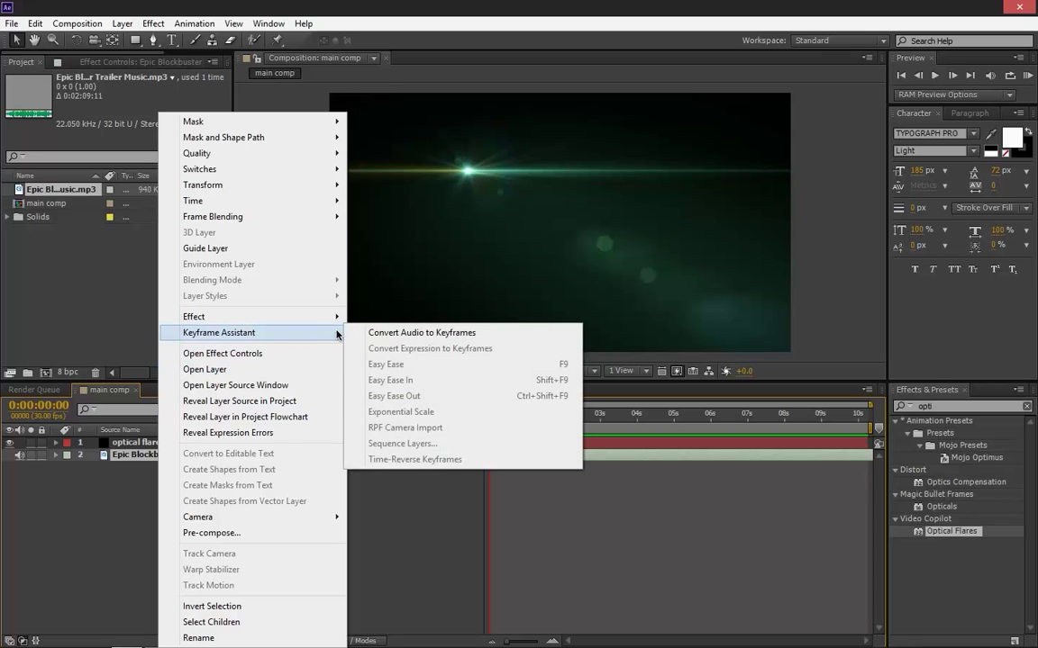
click(423, 335)
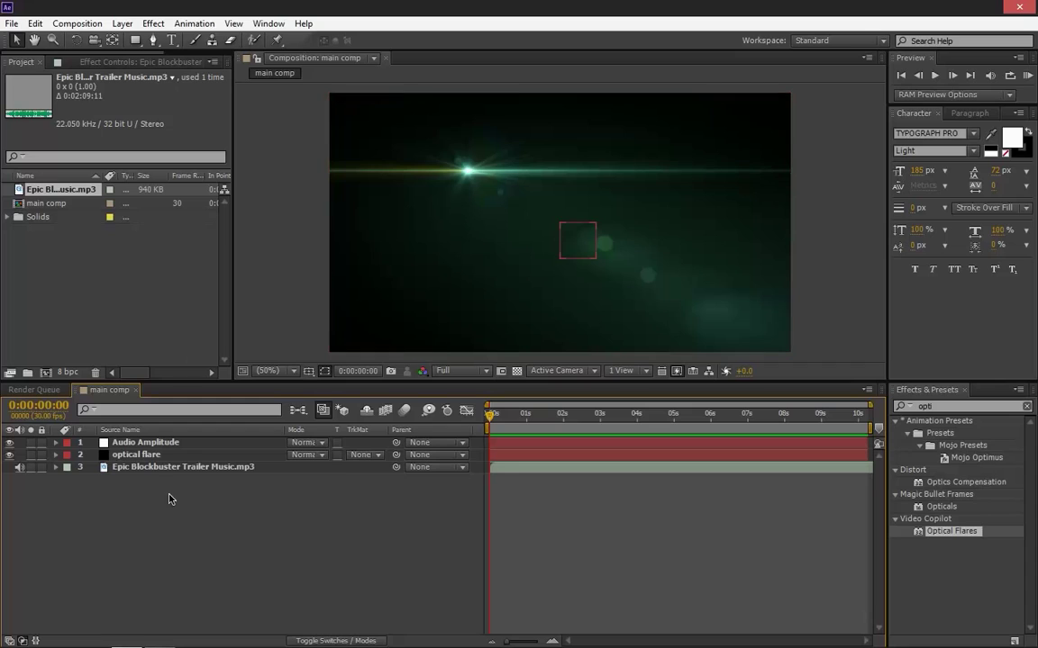
Move the Audio Amplitude layer beneath optical flare and reselect the optical flare layer
click(162, 444)
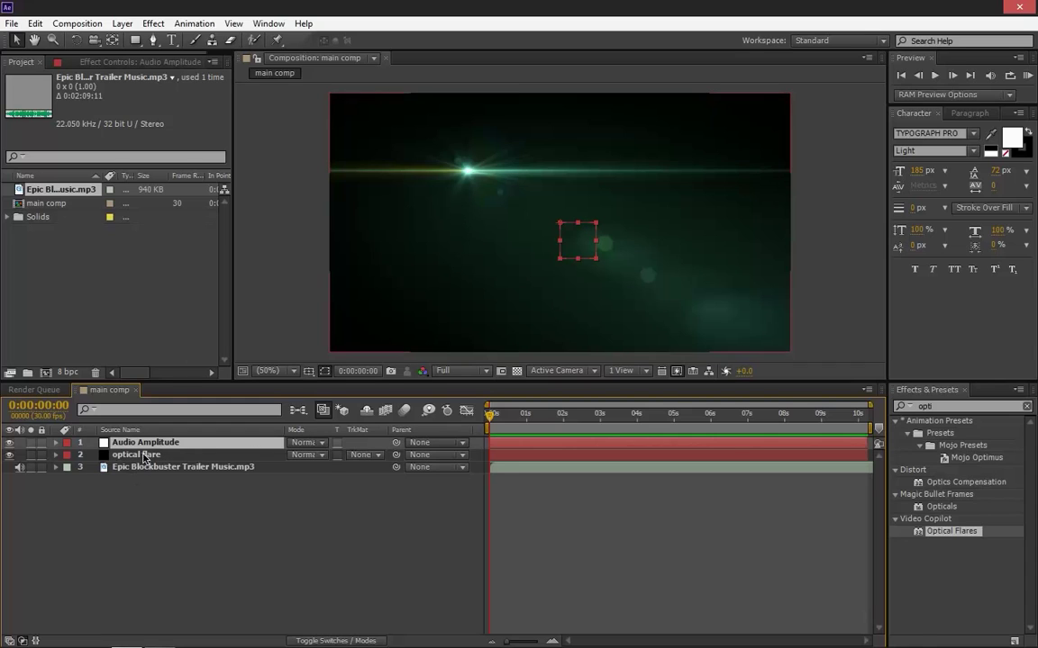
drag(150, 442, 159, 466)
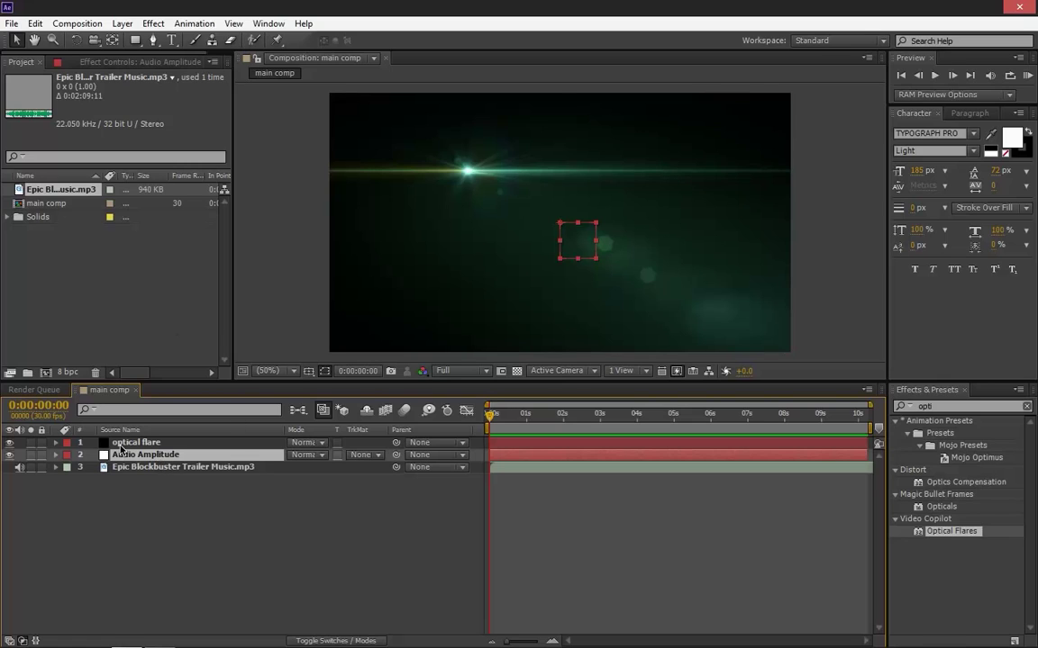
click(160, 445)
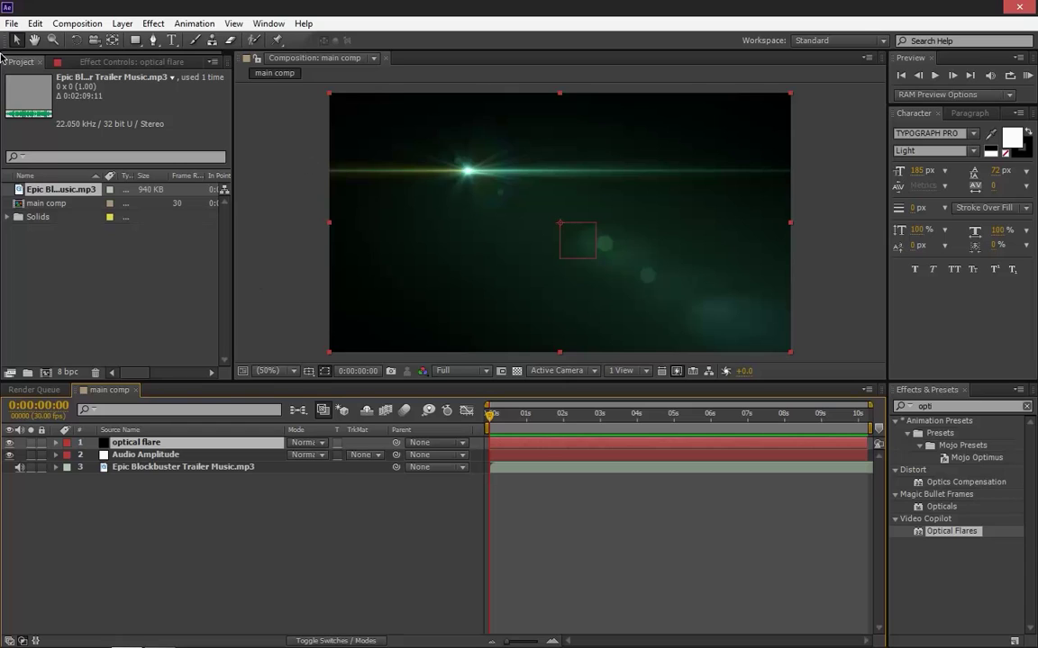
click(86, 63)
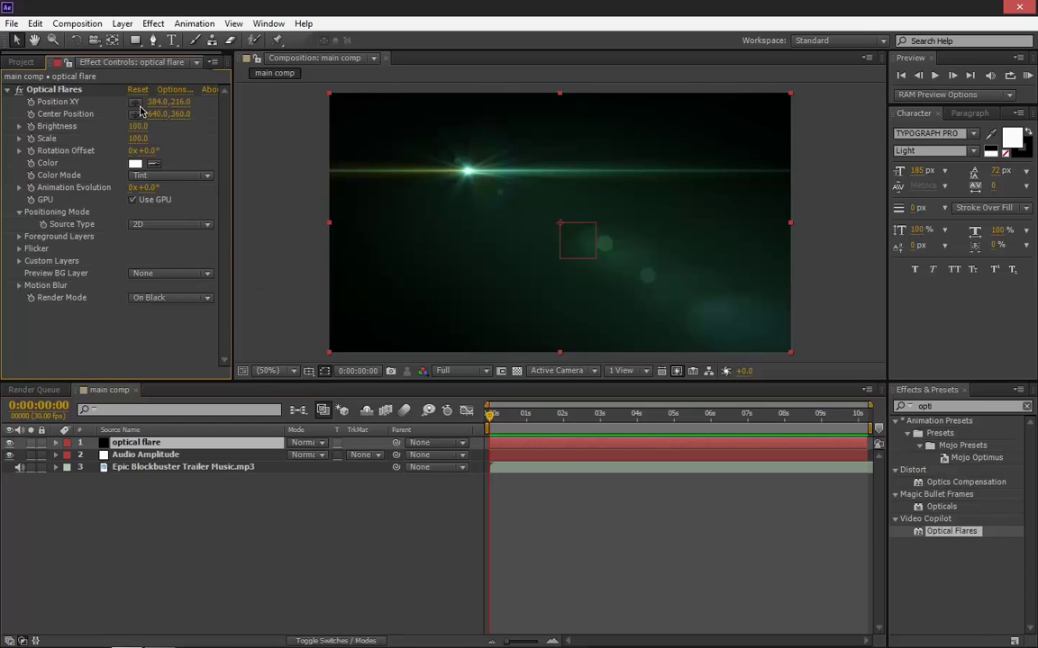
Delete the Left Channel and Right Channel effects from the Audio Amplitude layer
click(144, 454)
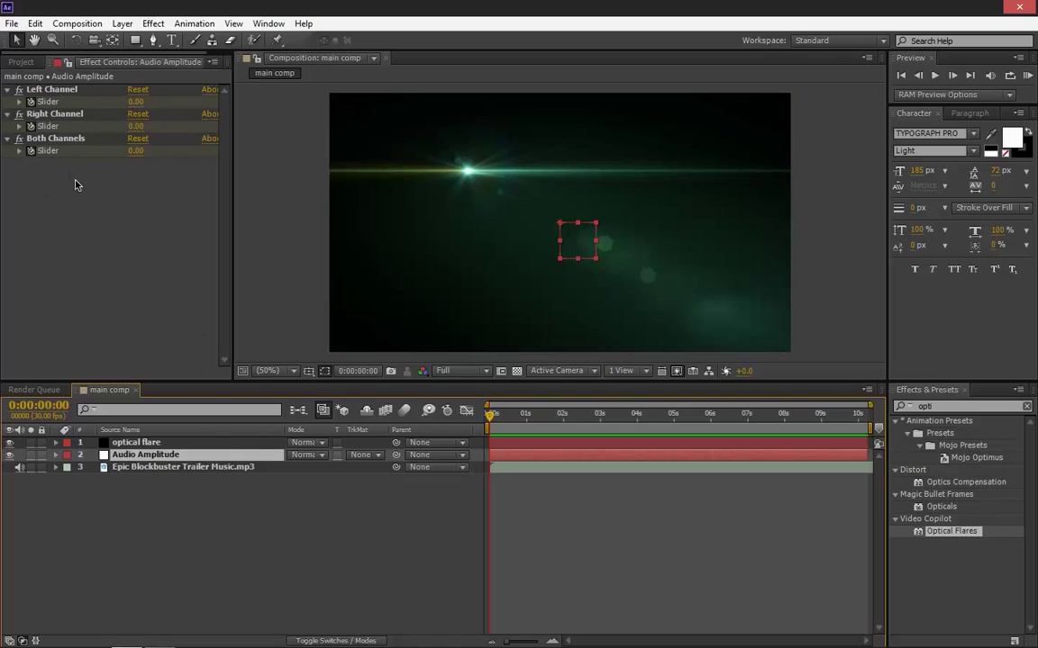
click(63, 91)
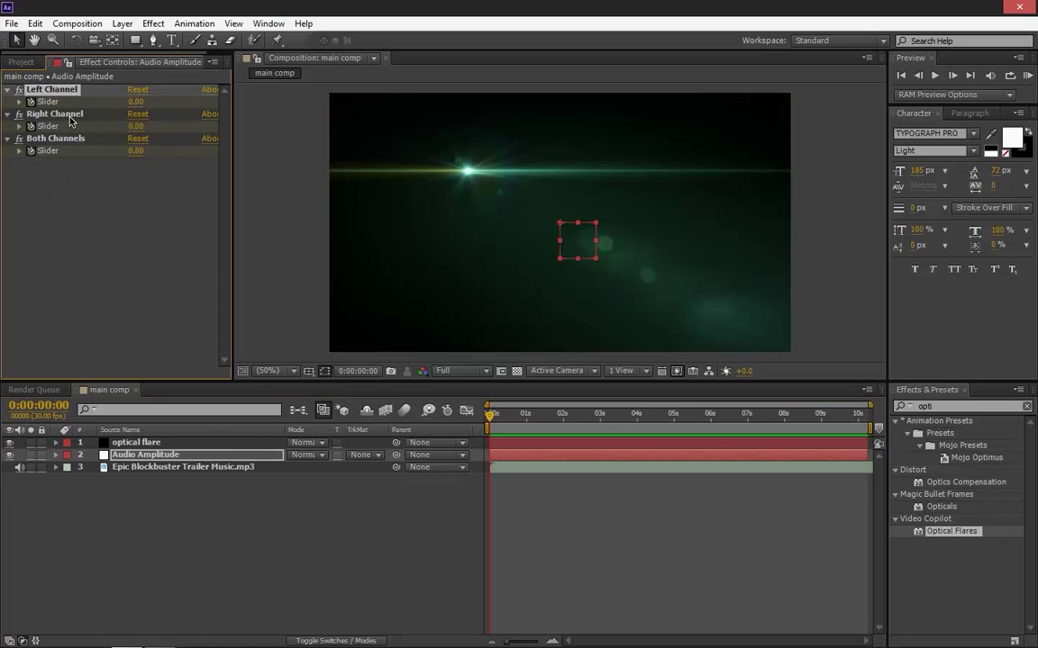
ctrl+click(70, 119)
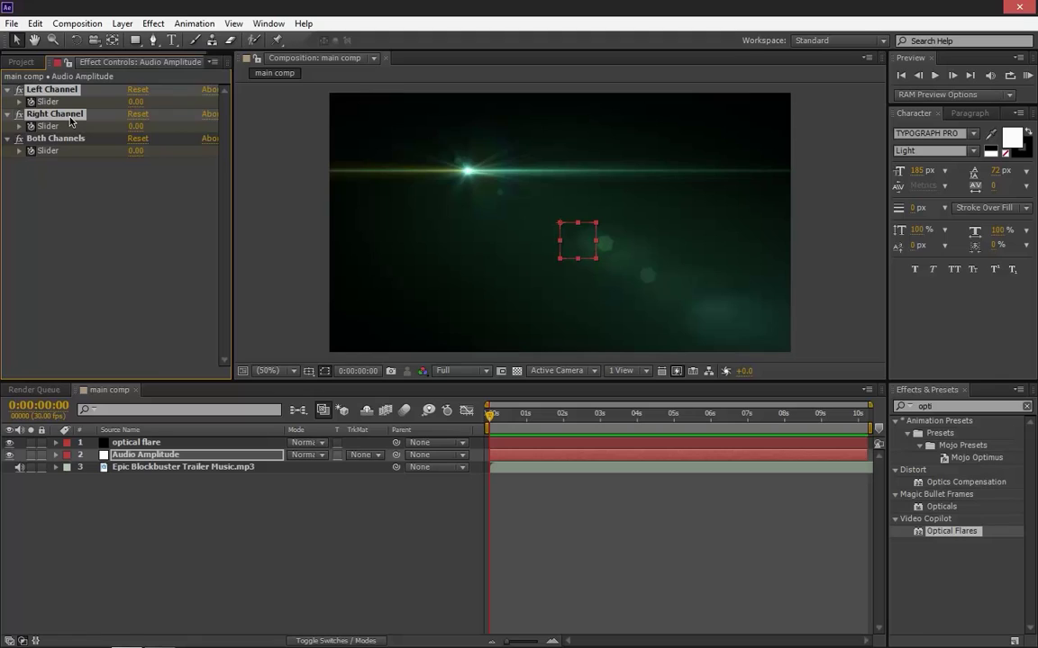
key(Delete)
Add an expression to the Both Channels slider: effect('Both Channels')(1)
click(70, 91)
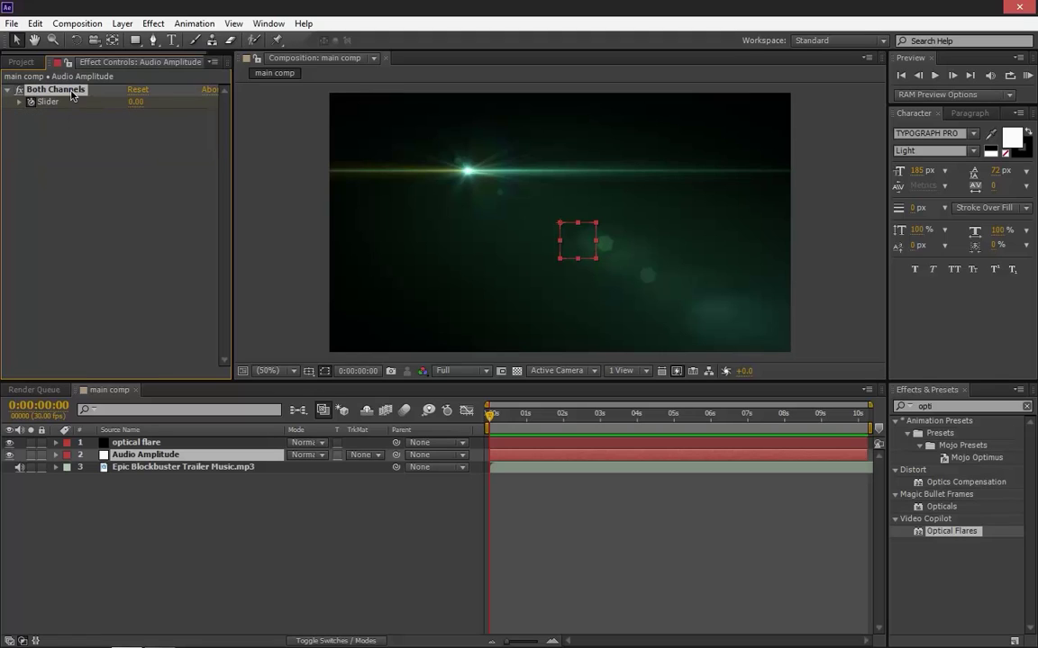
click(118, 172)
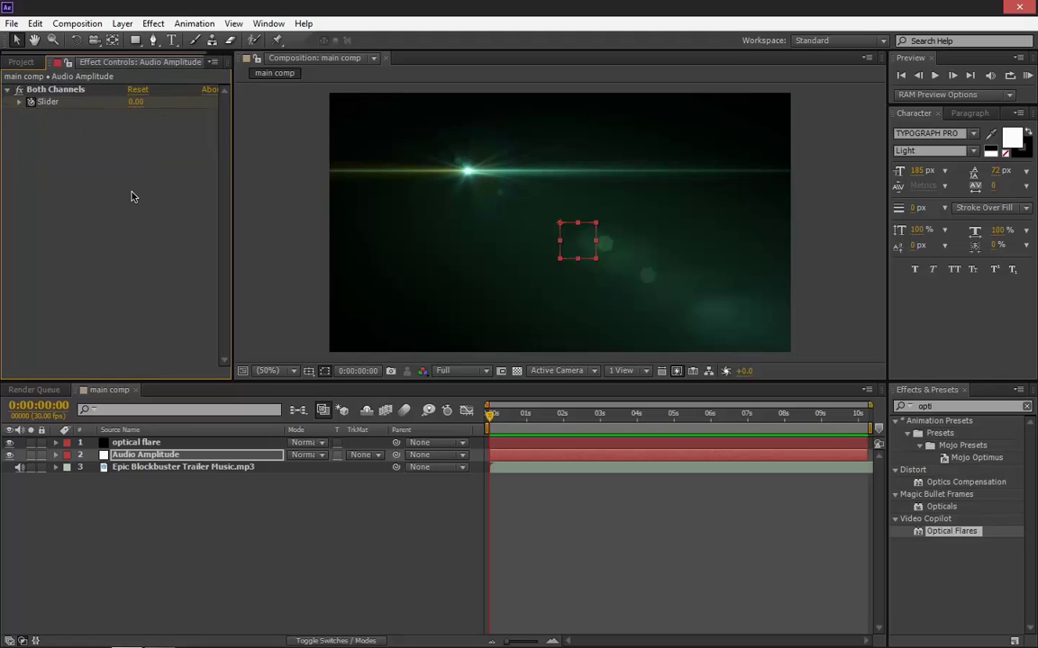
alt+click(30, 102)
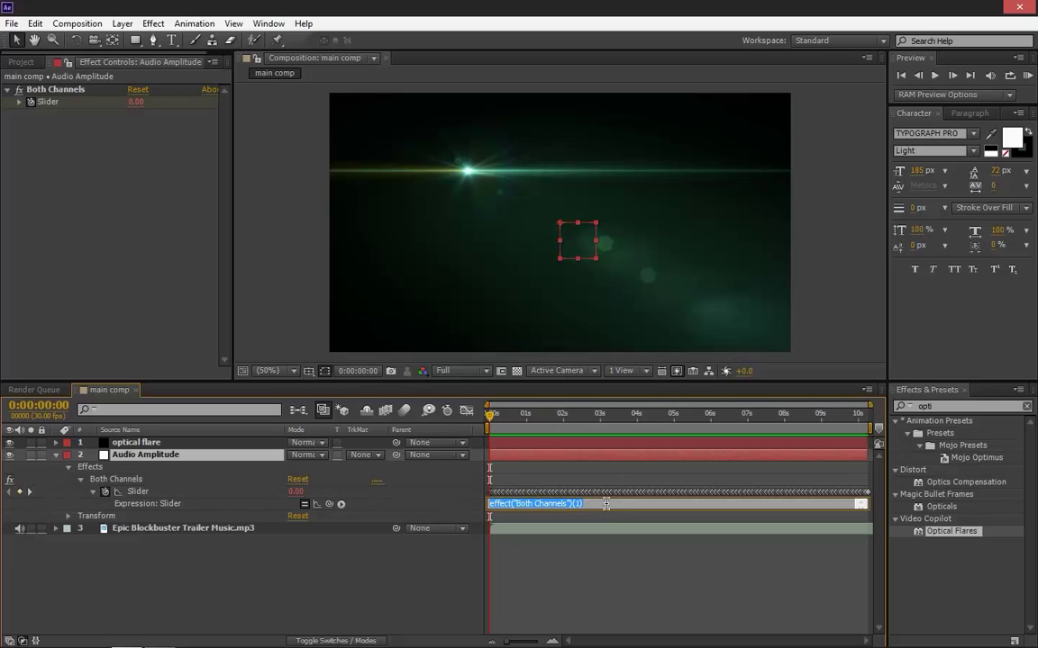
Show the Both Channels slider's amplitude curve in an enlarged Graph Editor
click(433, 585)
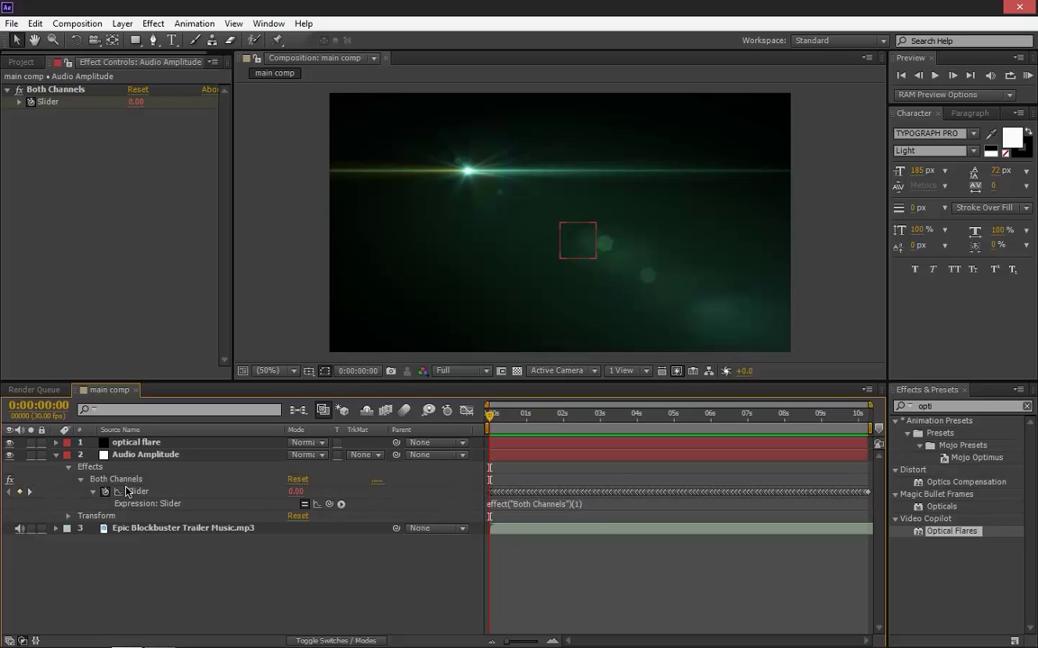
click(149, 491)
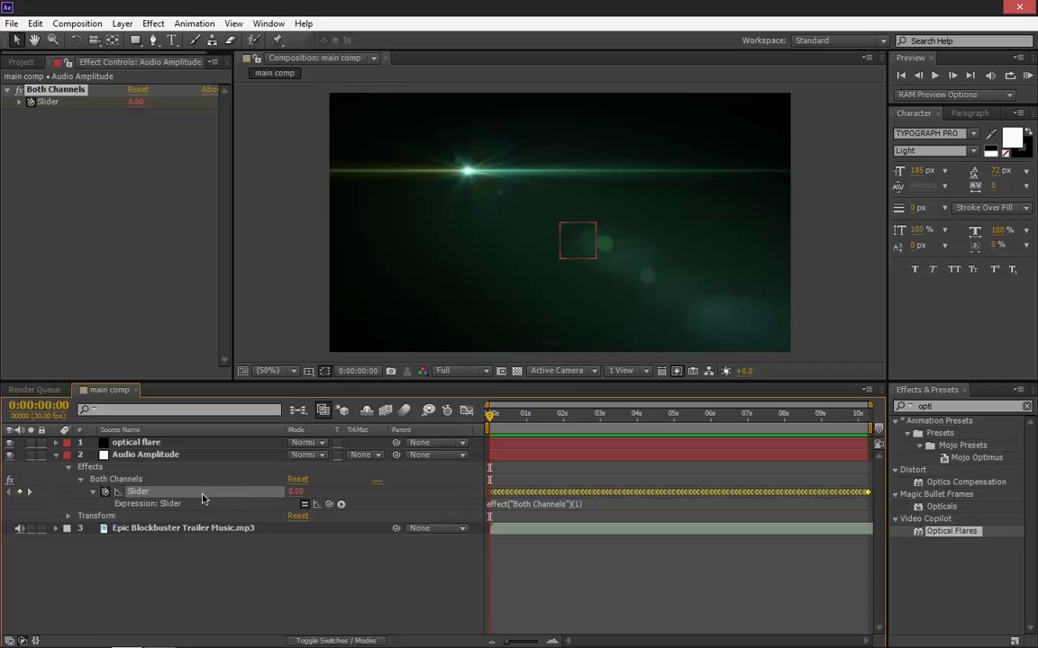
click(466, 413)
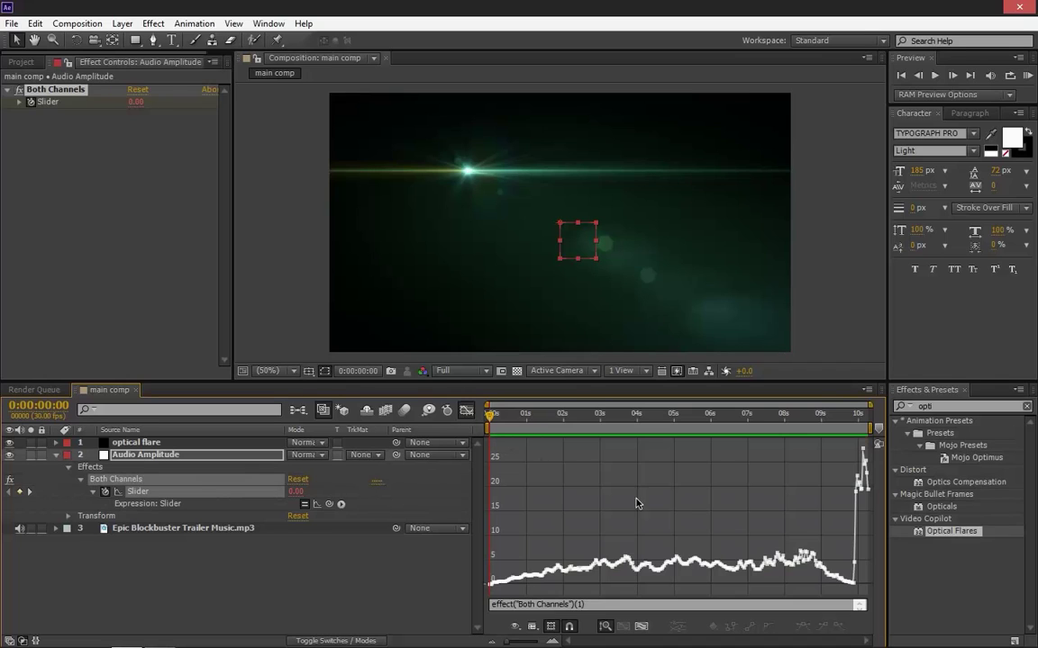
drag(646, 388, 647, 231)
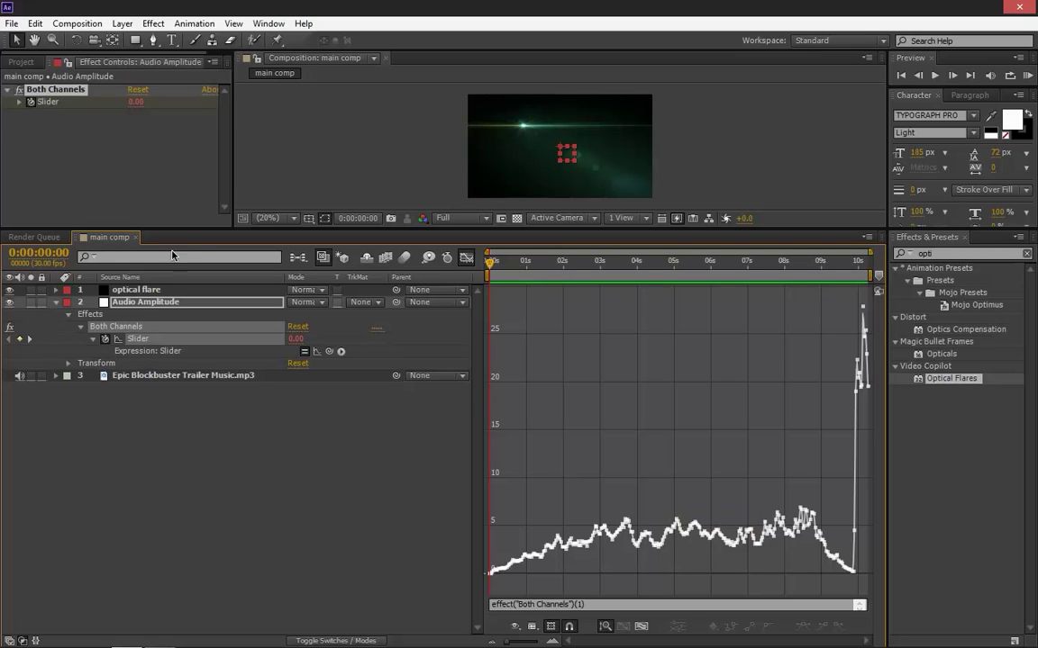
Set the Optical Flares Brightness to 150, then raise it to 180
click(123, 292)
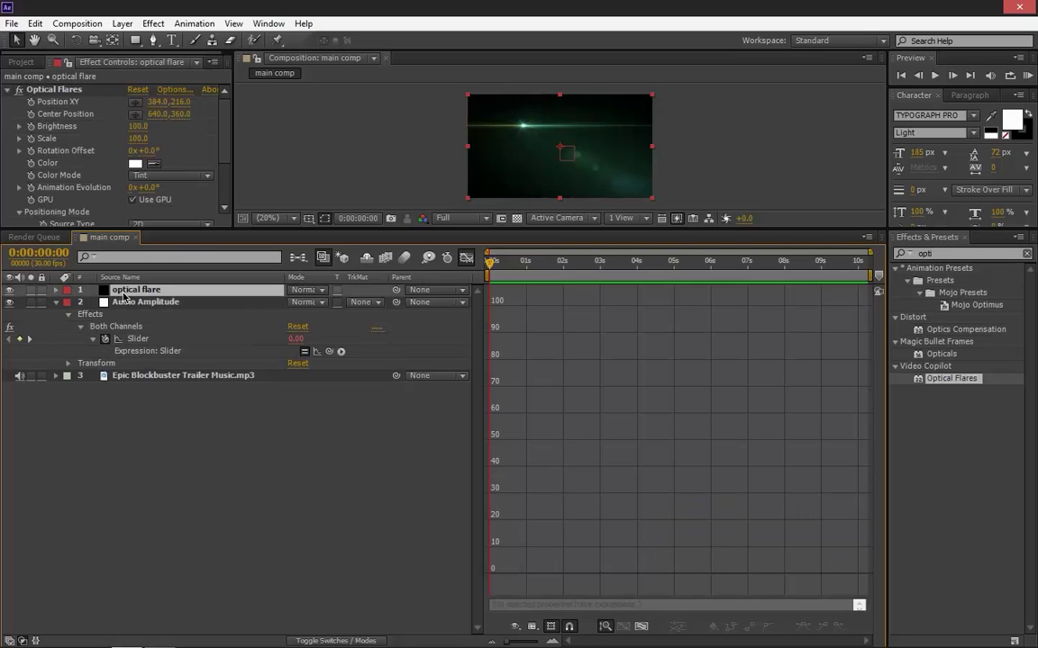
click(57, 91)
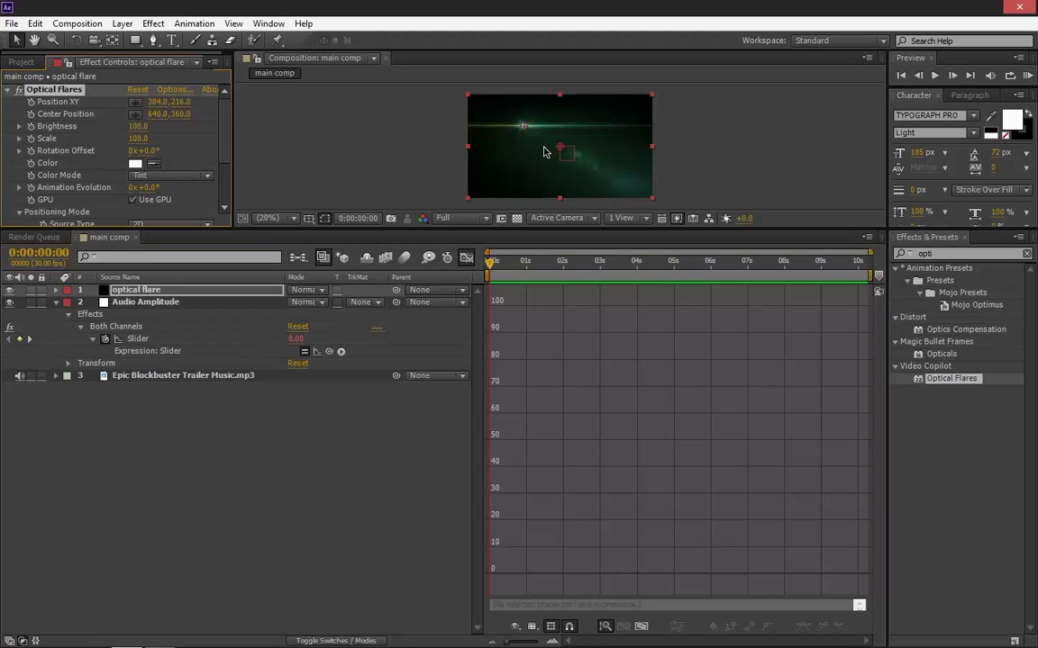
drag(491, 233, 491, 507)
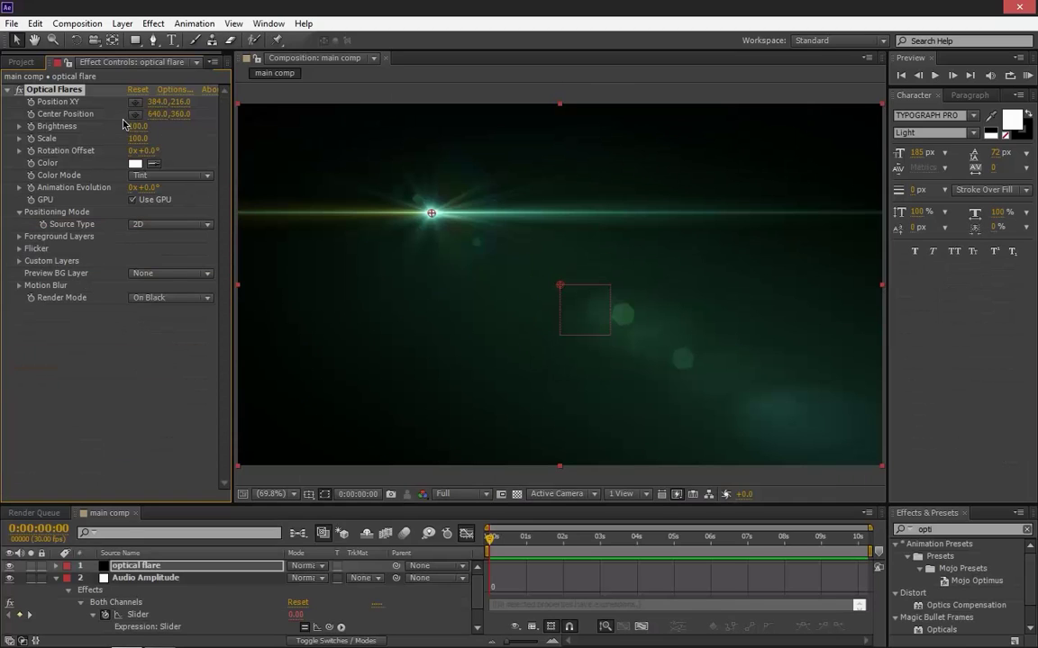
click(139, 129)
text(1)
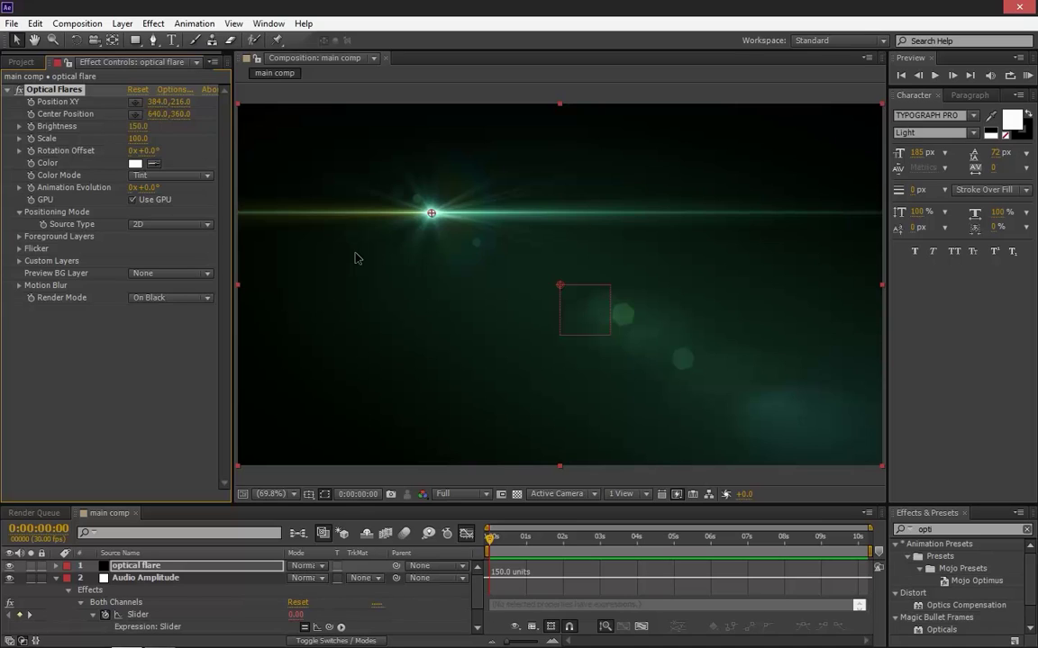
key(Return)
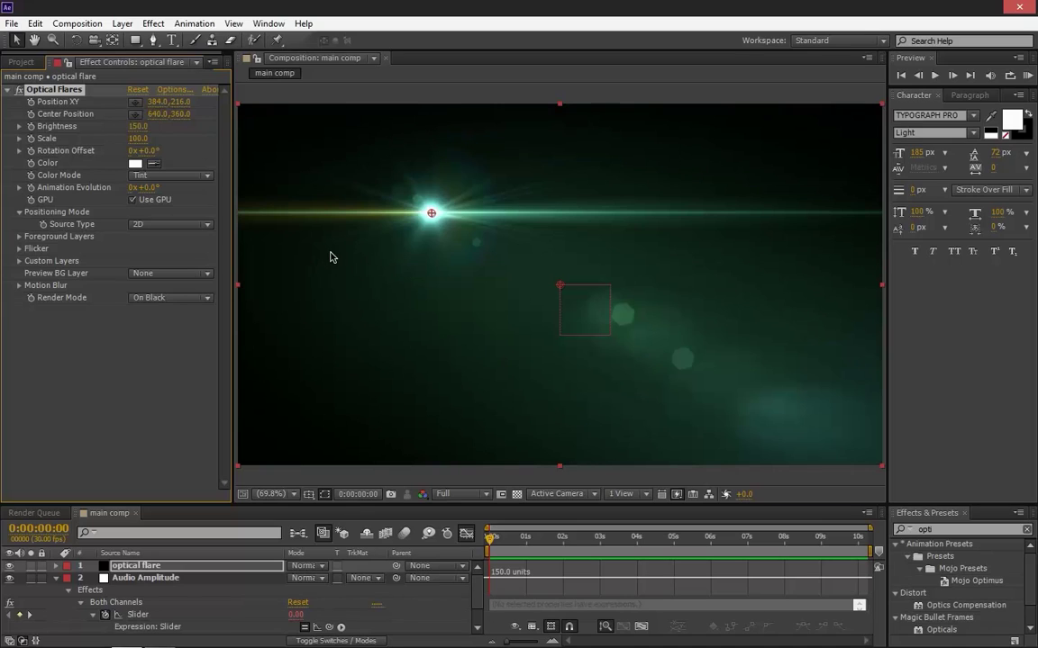
click(138, 127)
text(180)
key(Return)
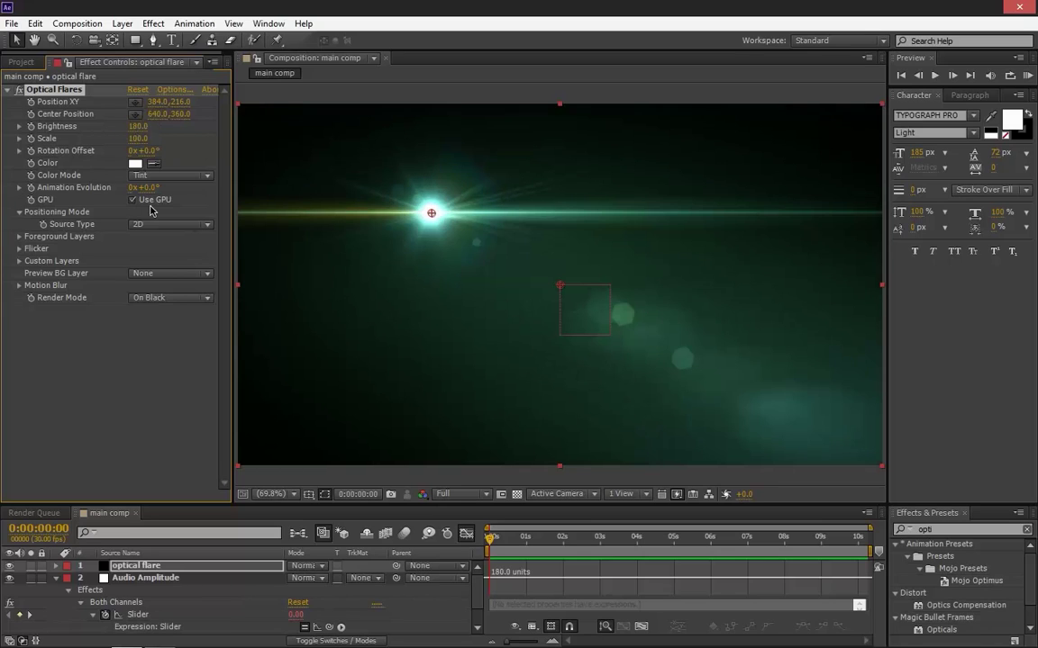
drag(290, 502, 260, 178)
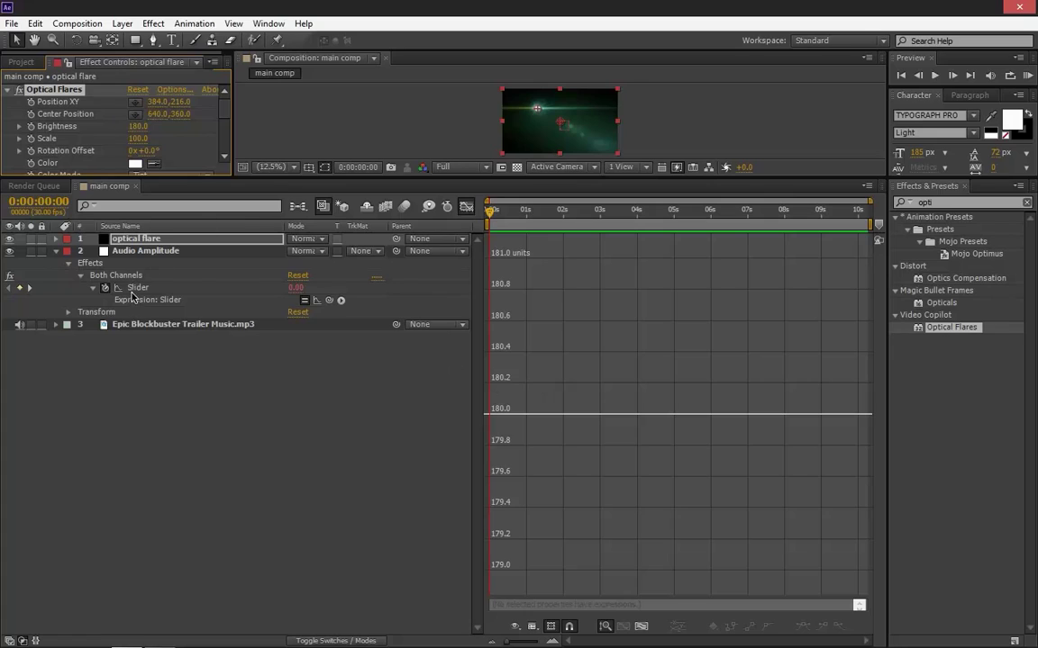
Reselect the Both Channels slider to show its amplitude curve and select its expression text
click(128, 274)
mouse_move(637, 538)
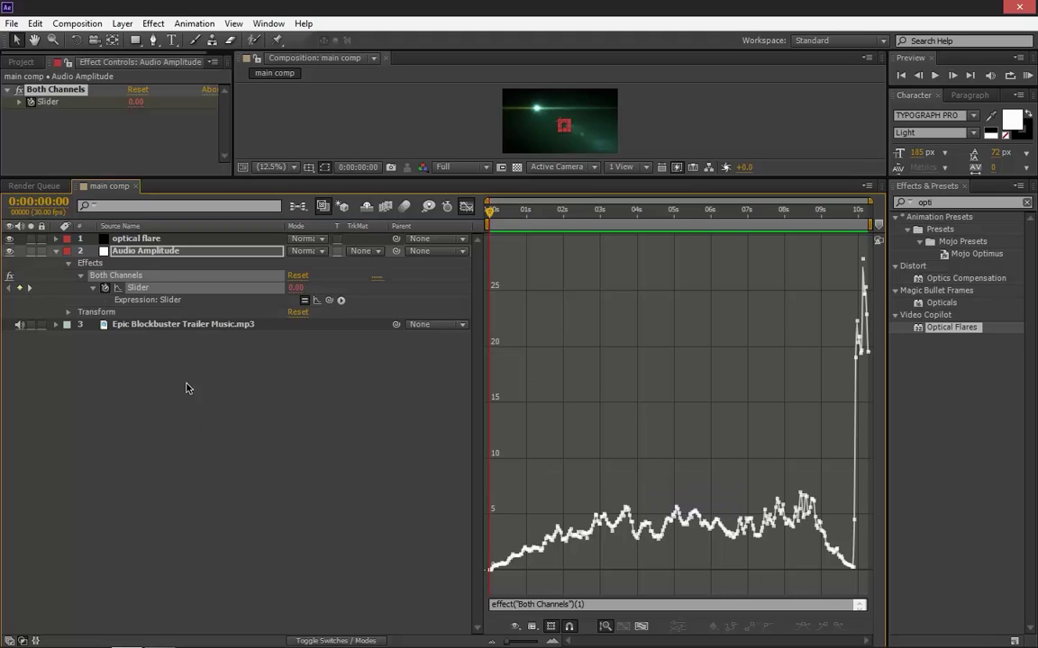
click(162, 306)
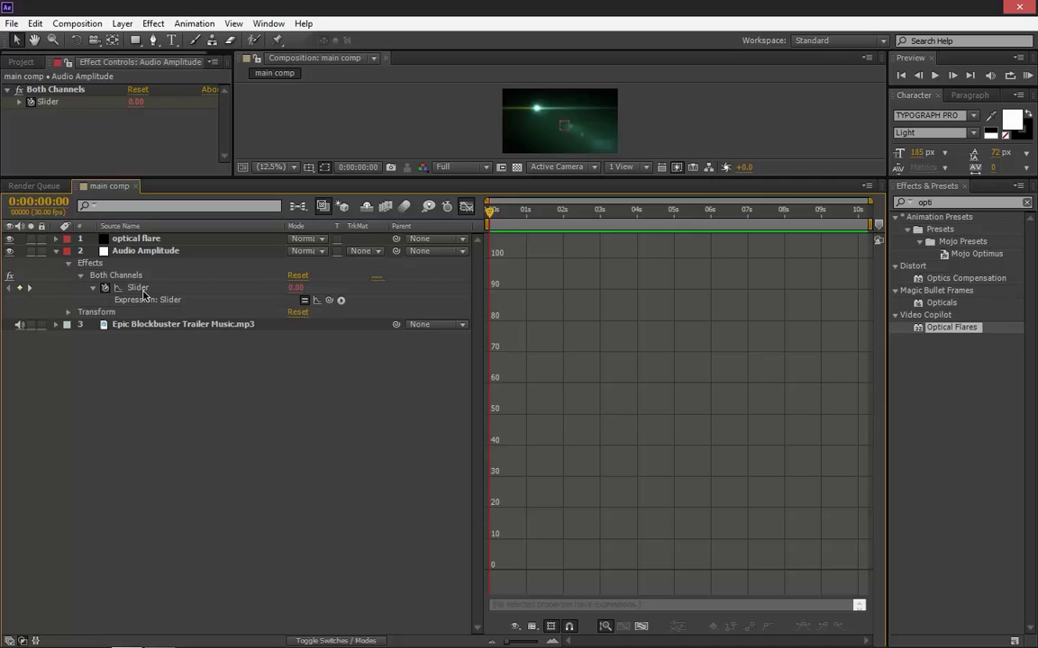
click(130, 274)
click(604, 606)
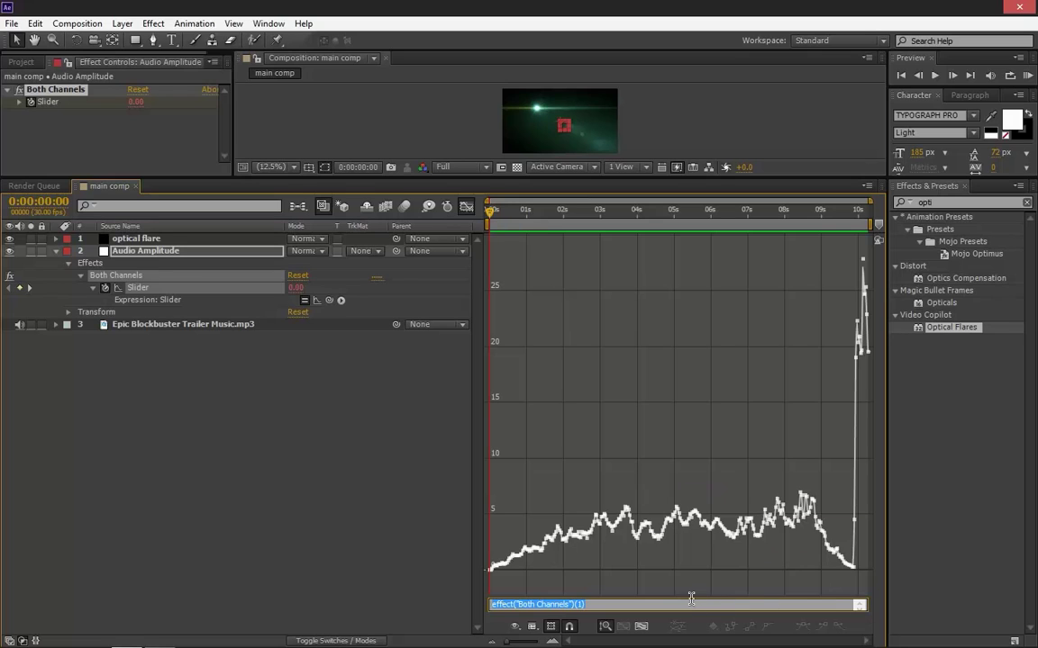
Replace the effect("Both Channels")(1) reference with the start of a linear( expression
drag(696, 606, 686, 435)
key(BackSpace)
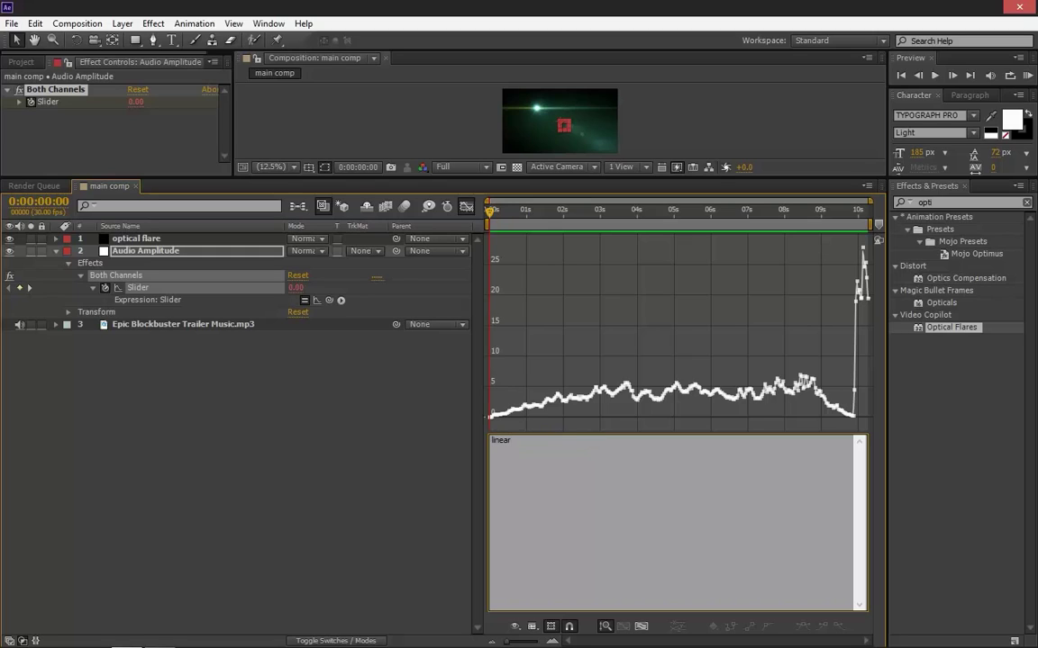
text(linear(value,3)
text(,3,)
Adjust the values against the amplitude graph to read linear(value,4,4.5,100,
drag(609, 430, 616, 559)
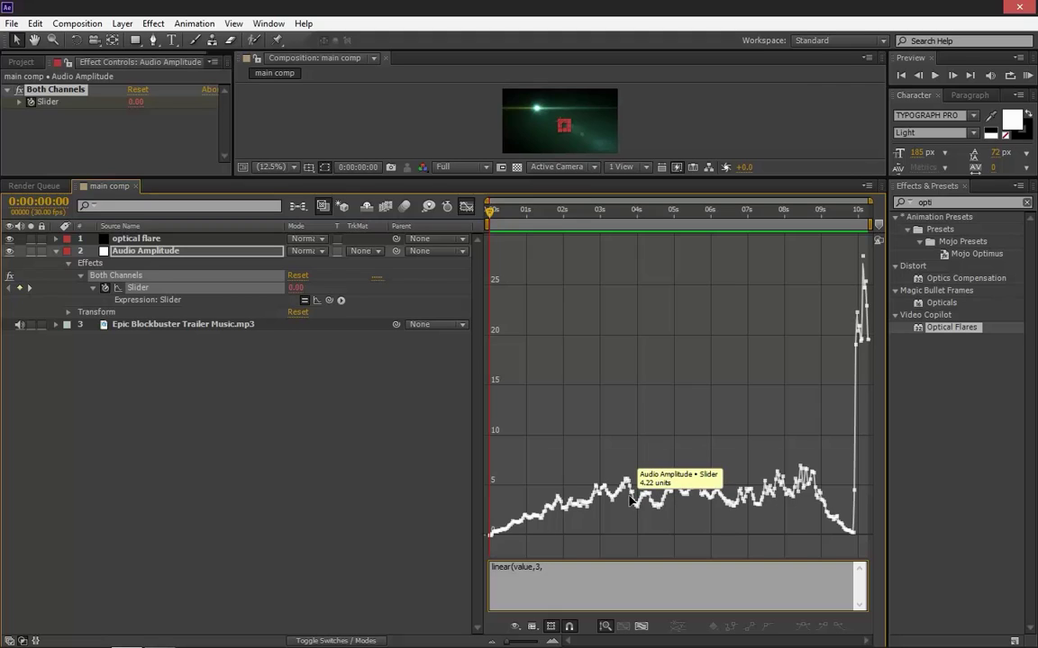
double_click(537, 567)
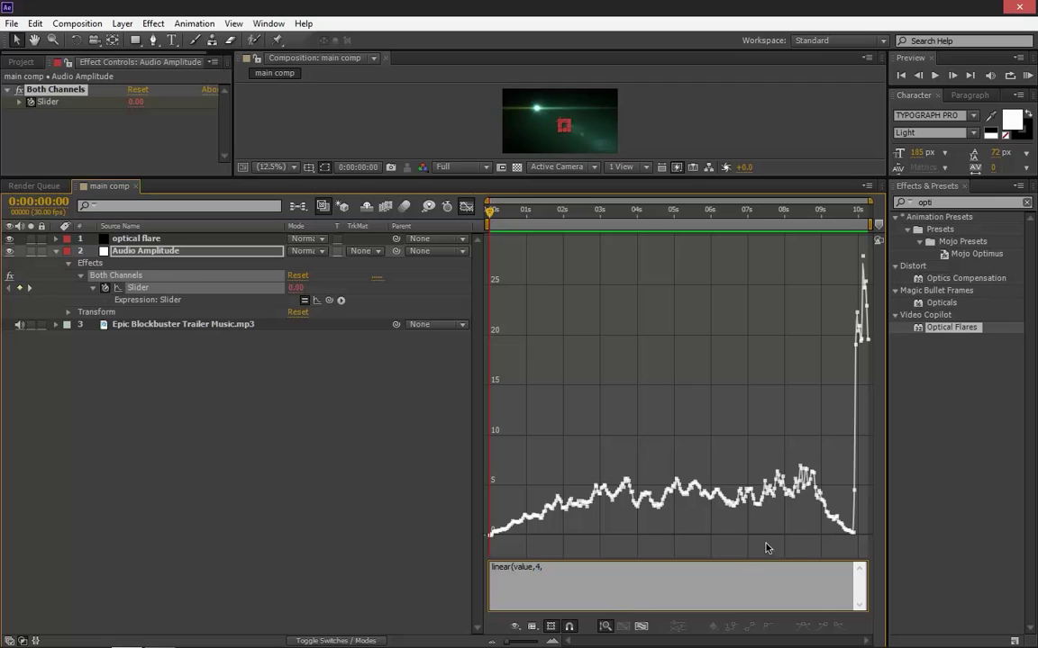
mouse_move(756, 510)
double_click(543, 570)
click(608, 569)
mouse_move(771, 647)
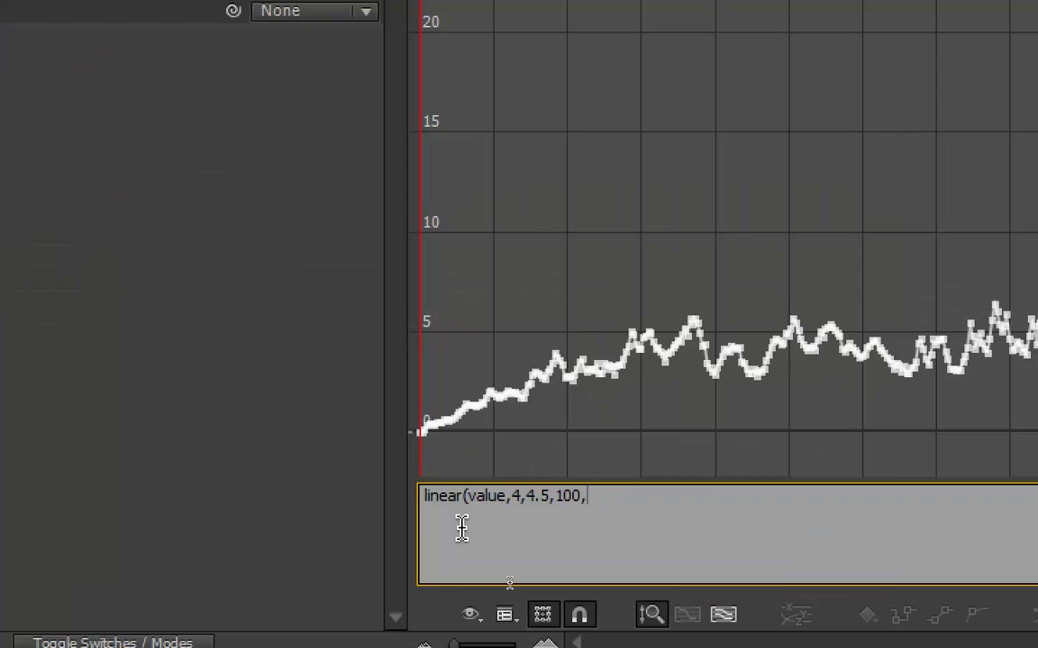
mouse_move(1036, 646)
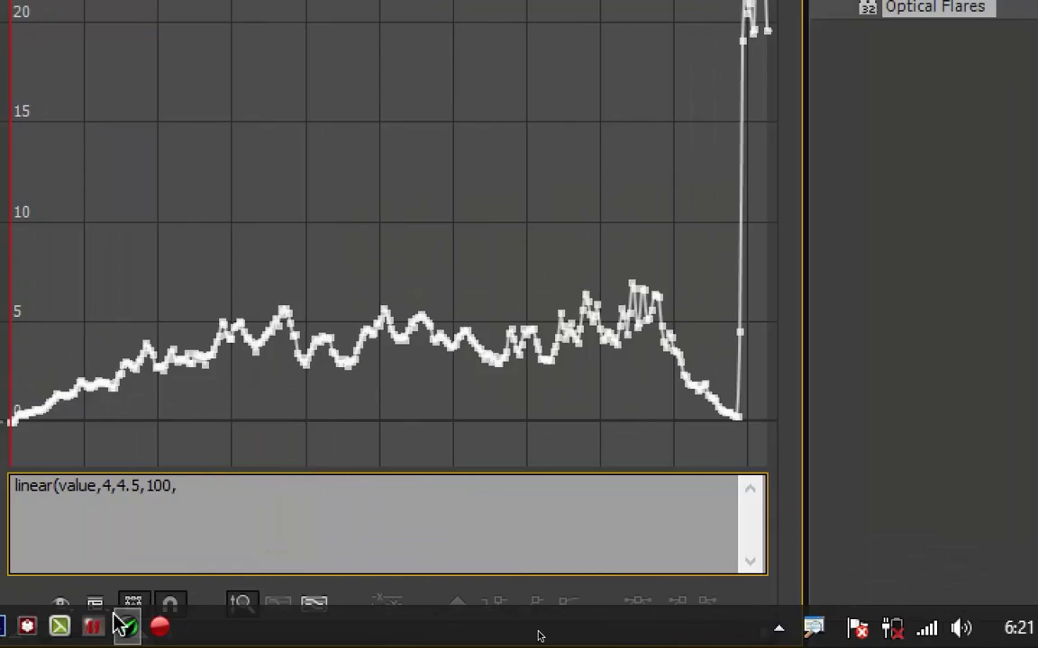
Dismiss the expression warning and append ,180 to finish linear(value,4,4.5,100,180)
click(707, 628)
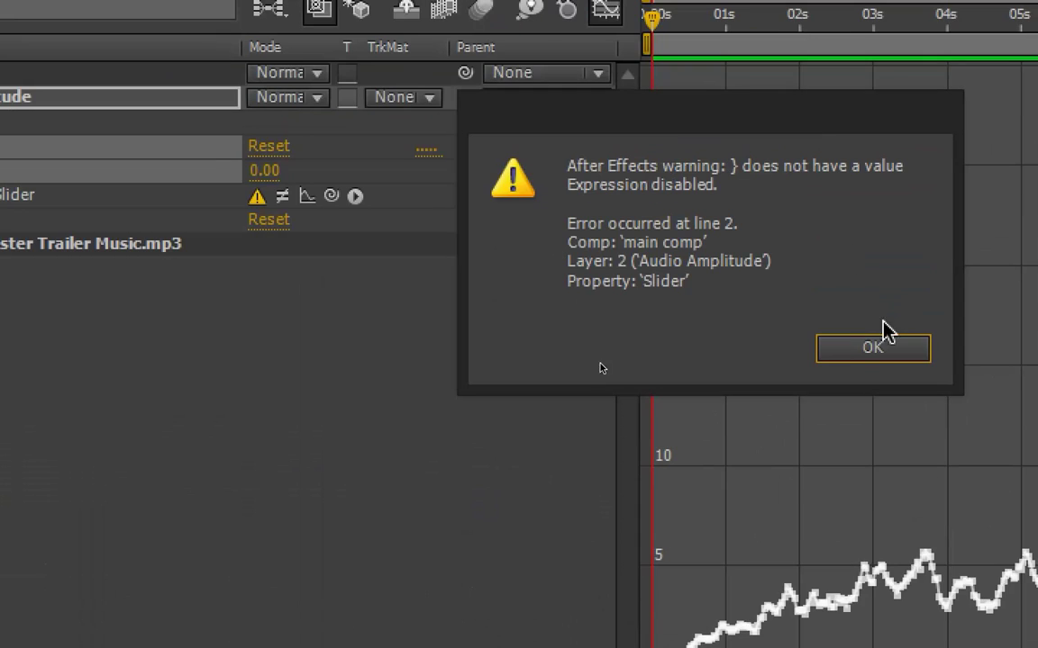
click(872, 348)
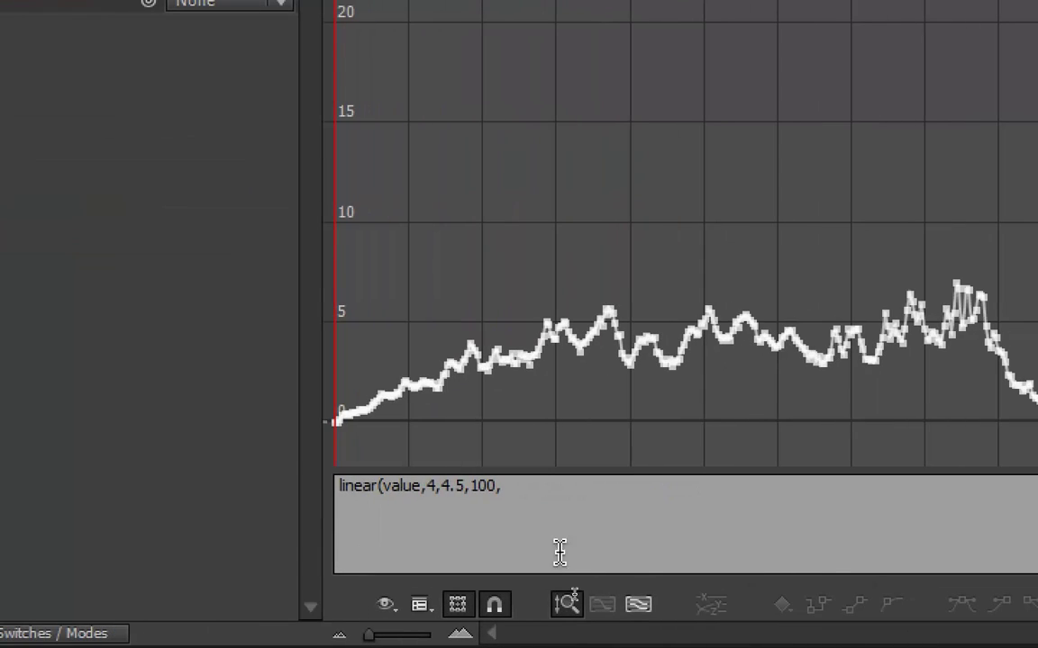
click(494, 495)
text(,)
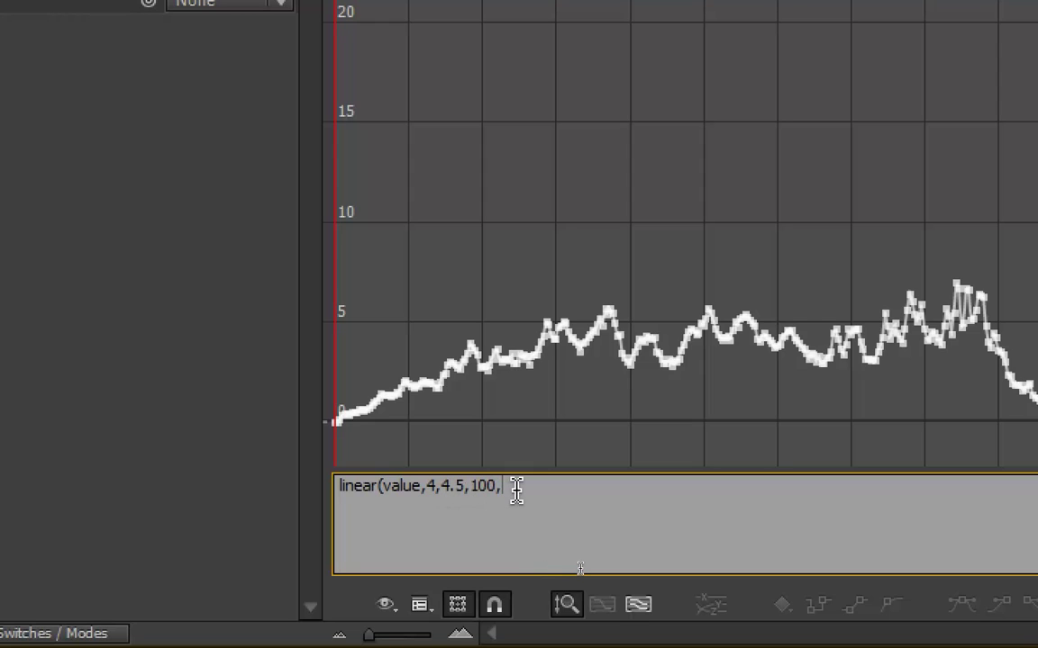
text(180)
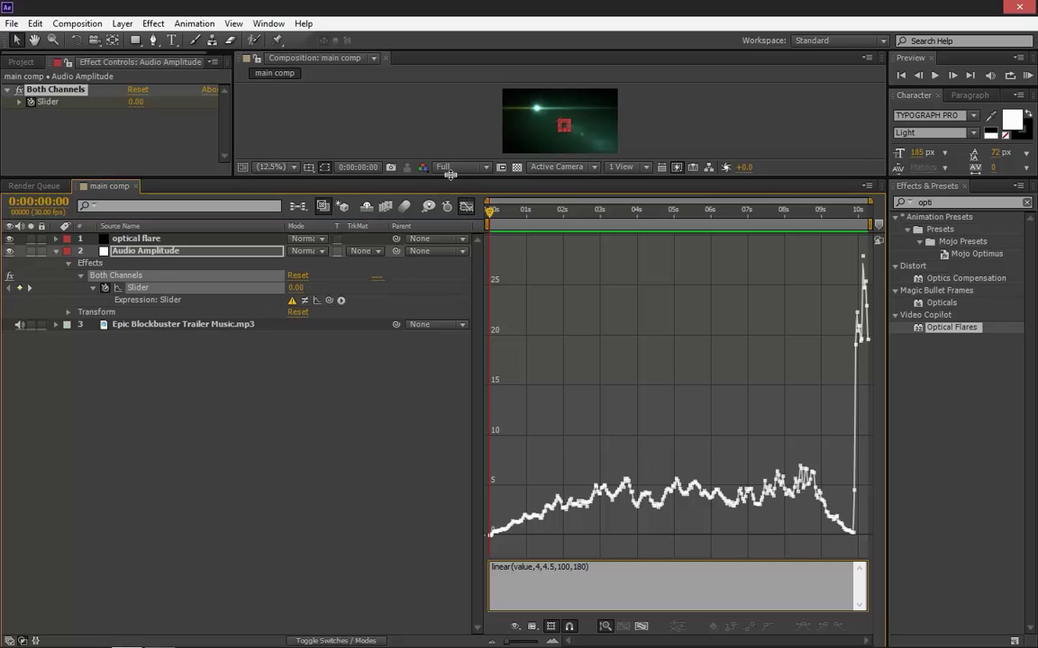
Turn off the Graph Editor to show layer bars, scrub the flare, and enlarge the timeline
drag(407, 178, 455, 350)
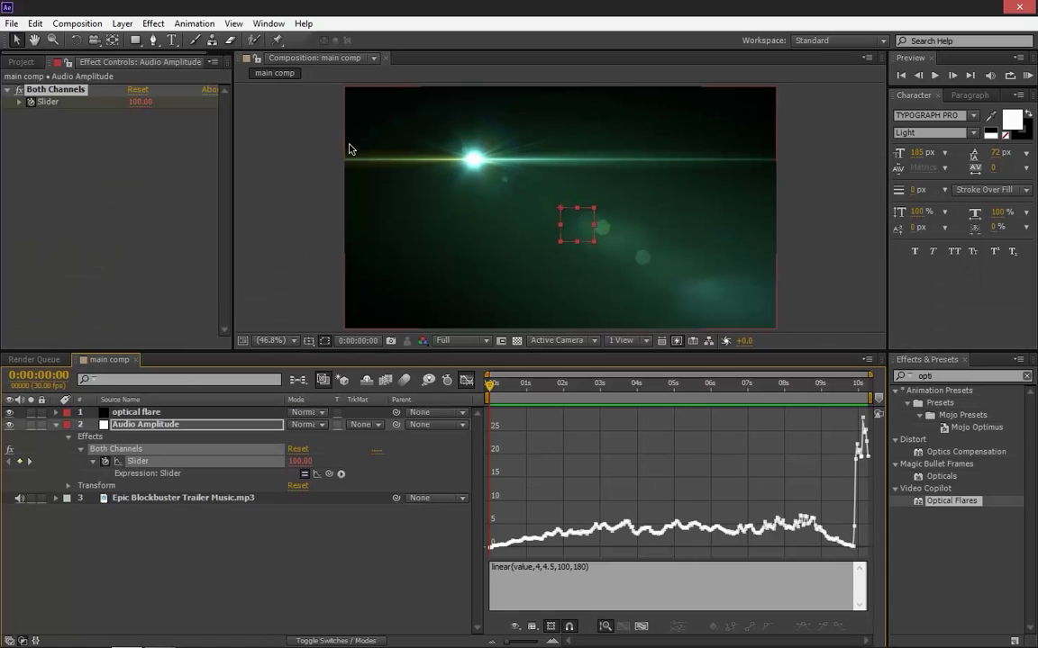
drag(488, 385, 503, 384)
click(466, 382)
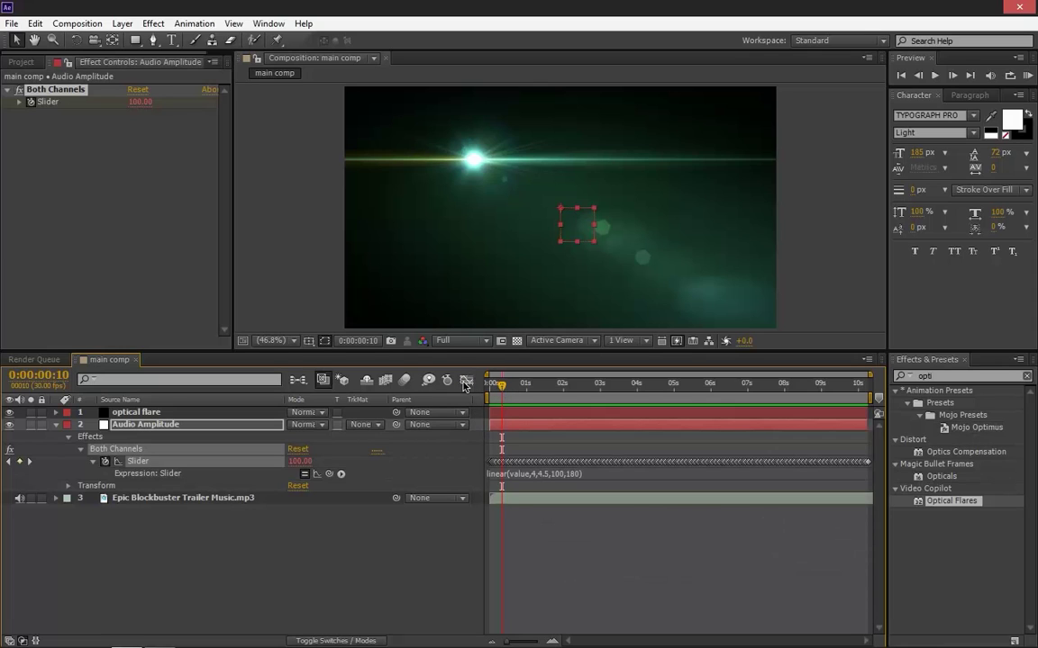
drag(540, 385, 489, 387)
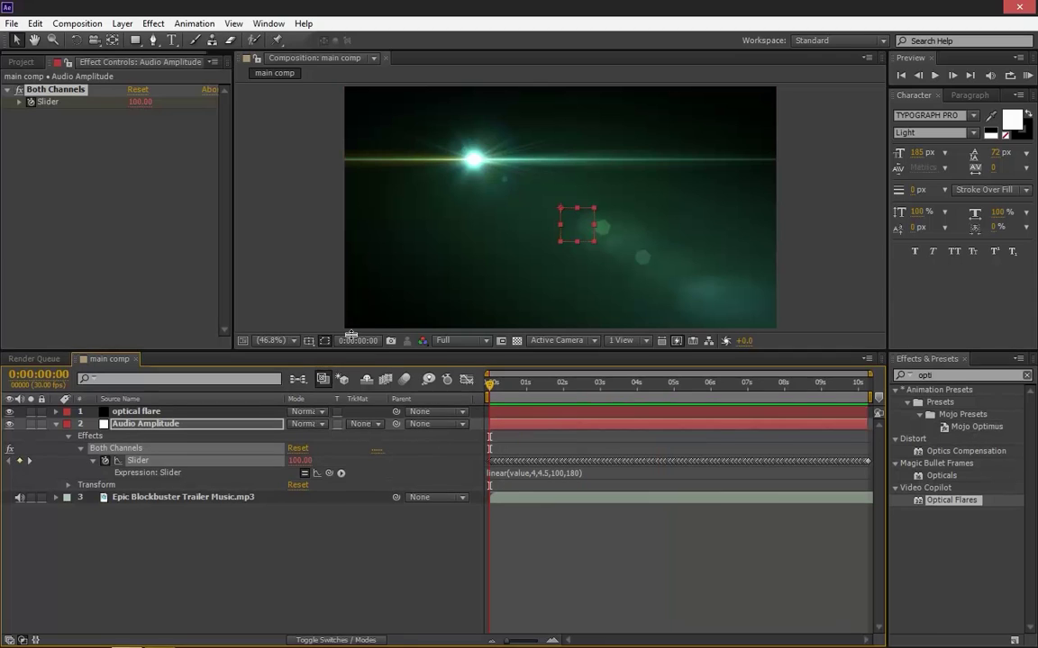
drag(354, 311, 322, 213)
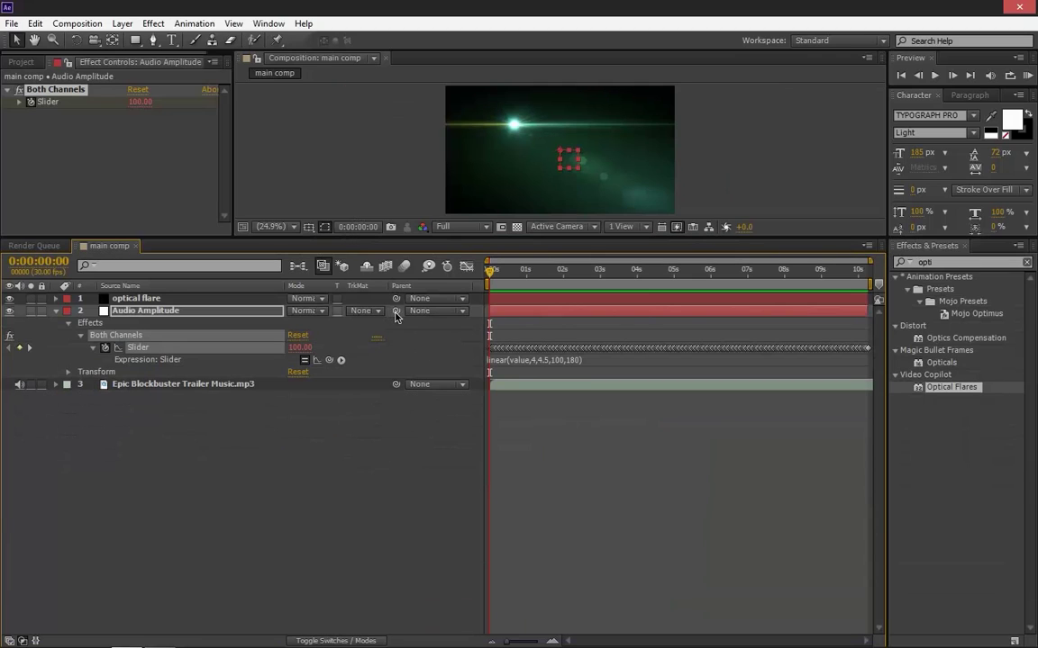
Add an expression to the optical flare's Brightness and set its value to 100
click(177, 299)
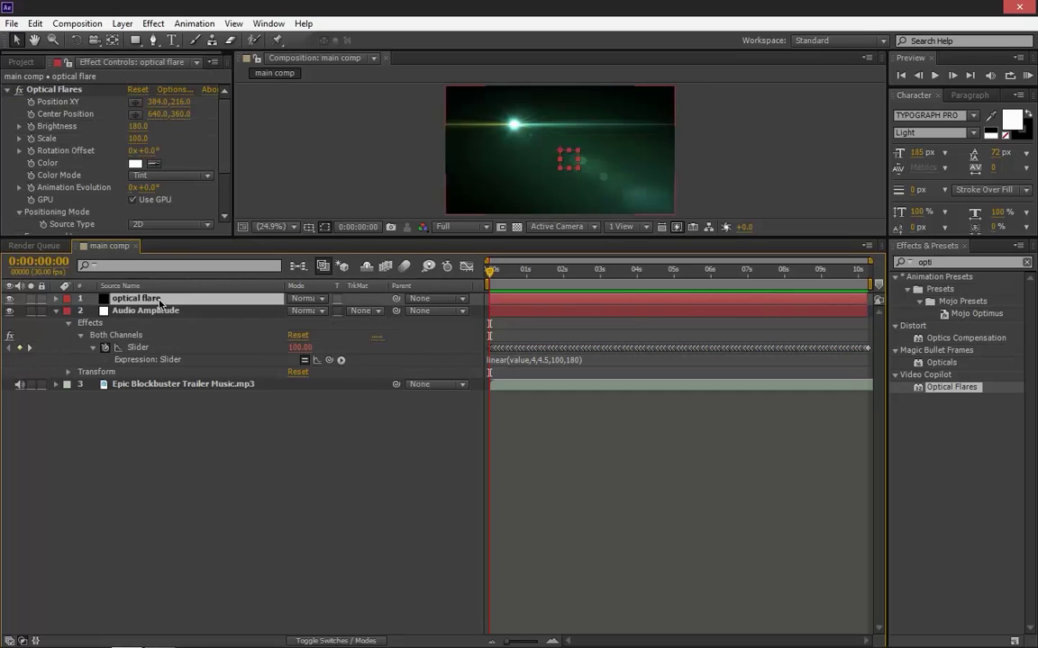
alt+click(31, 126)
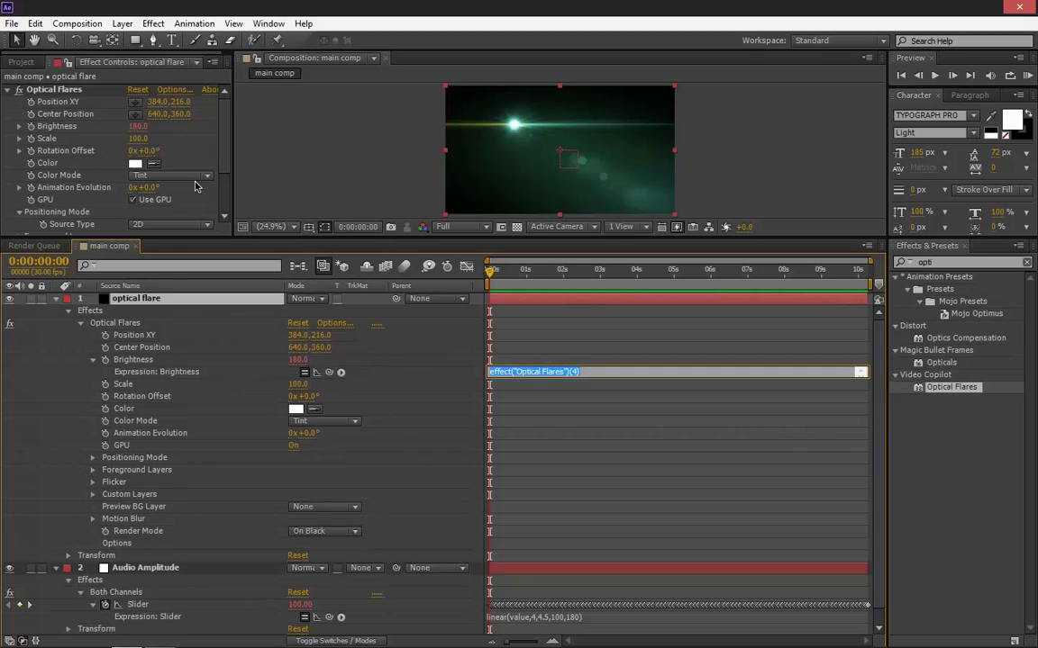
click(299, 361)
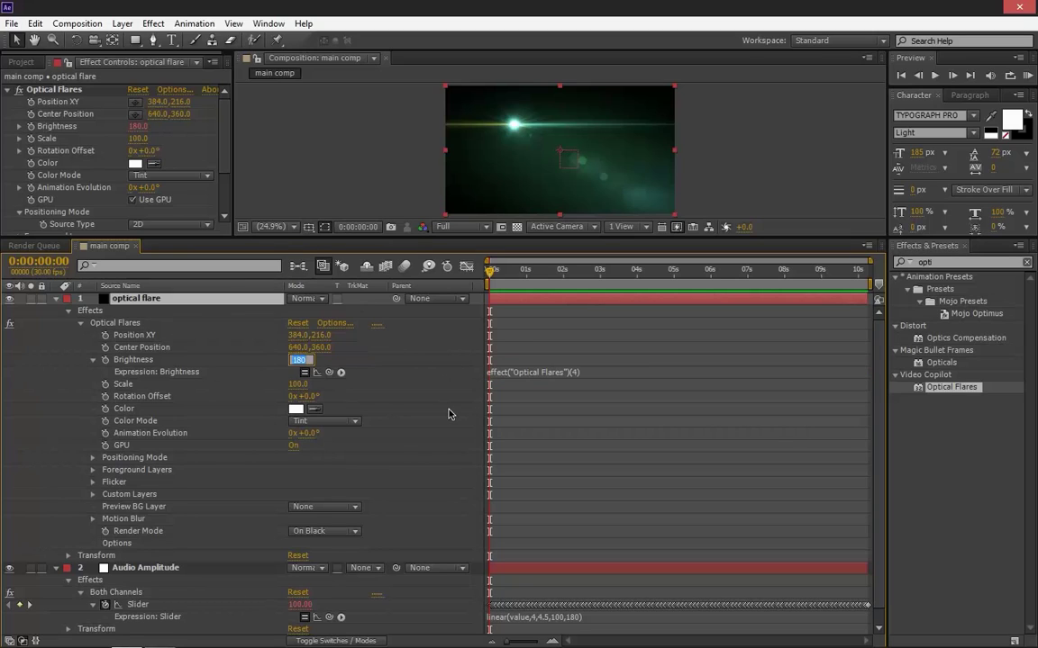
text(100)
key(Return)
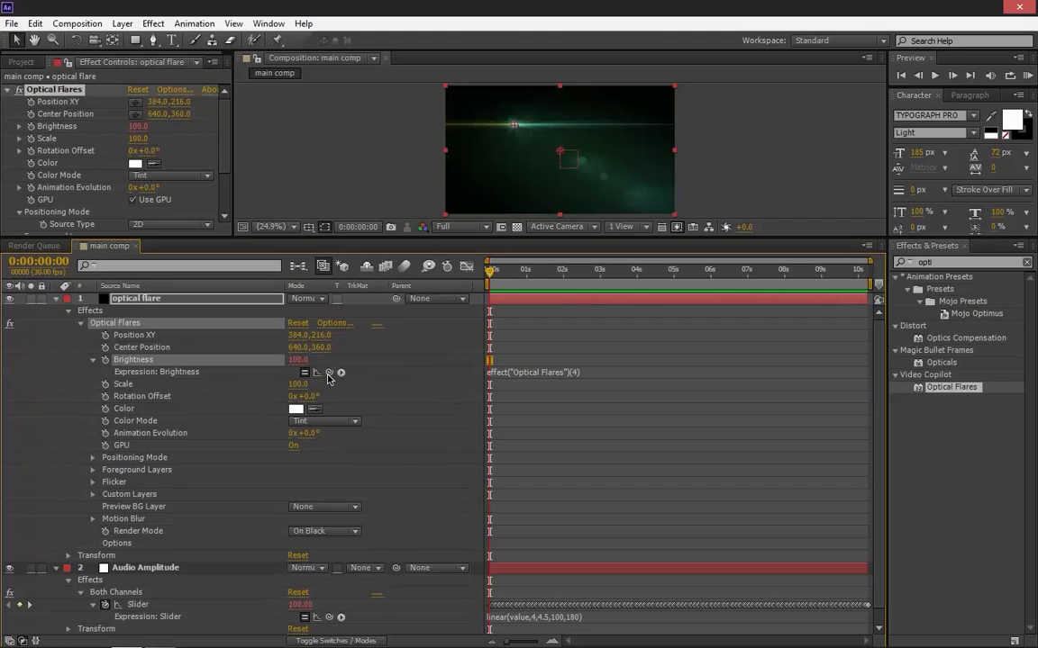
Pickwhip the Brightness expression to the Audio Amplitude Both Channels Slider and collapse the layer
drag(328, 372, 171, 611)
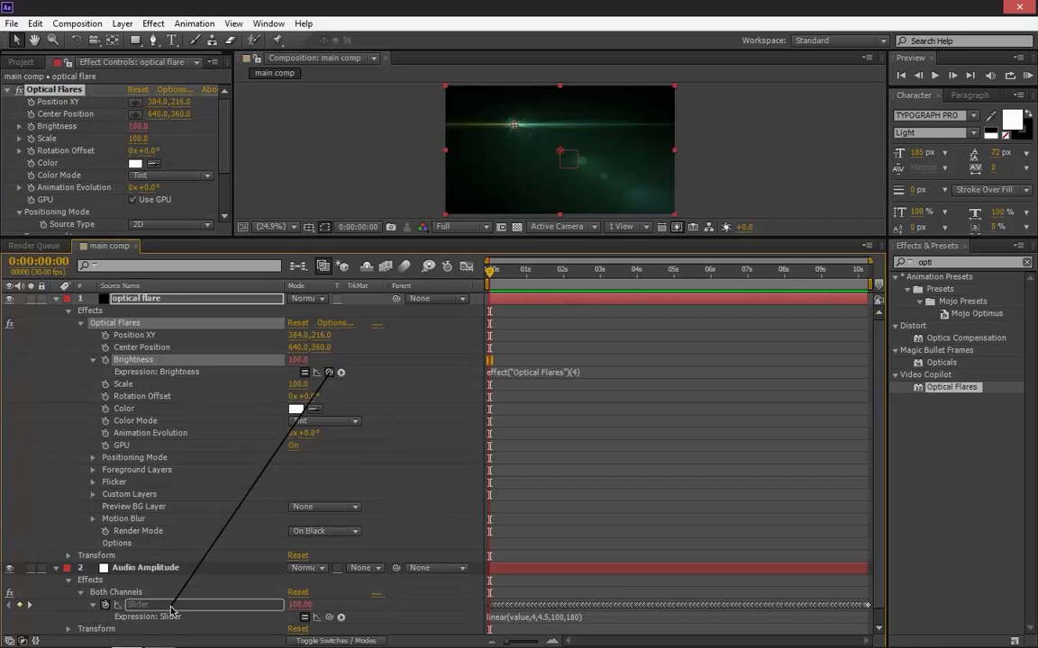
drag(171, 611, 139, 610)
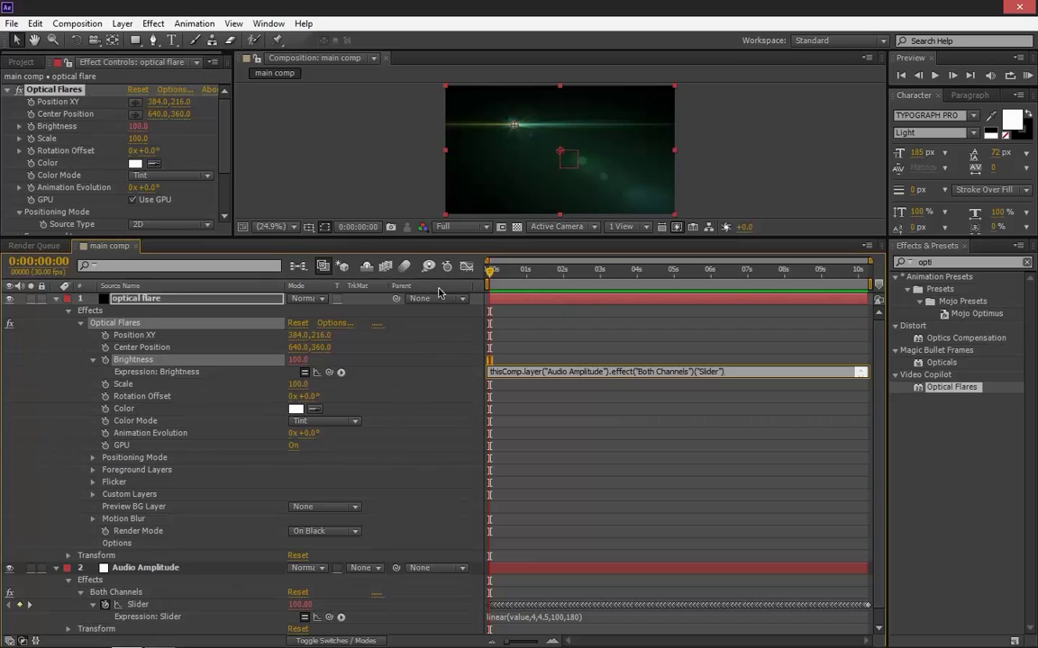
click(454, 373)
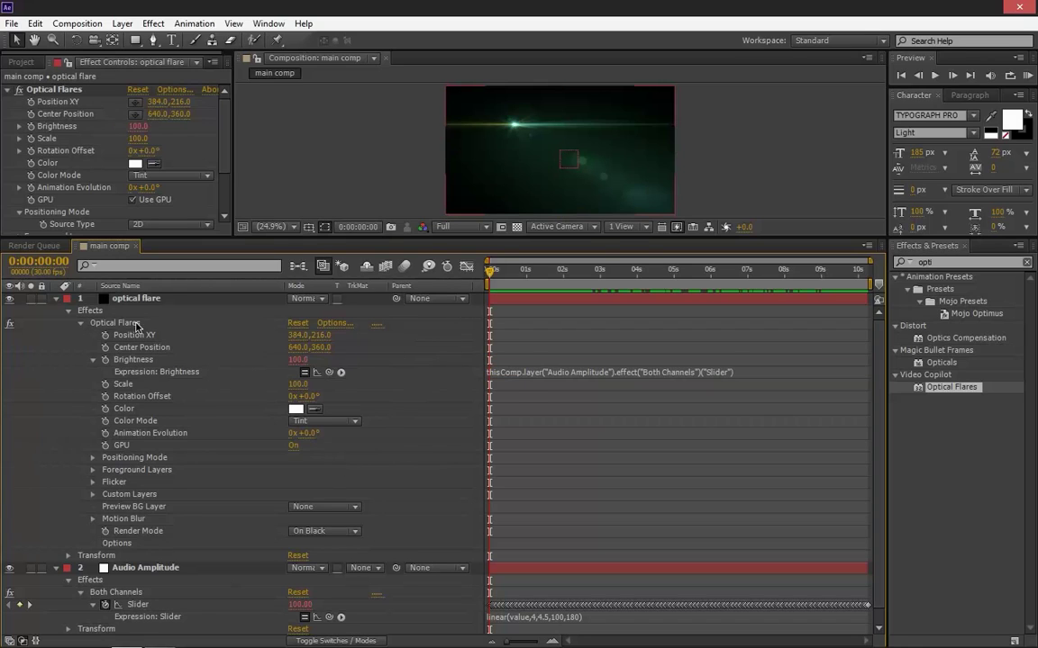
click(56, 300)
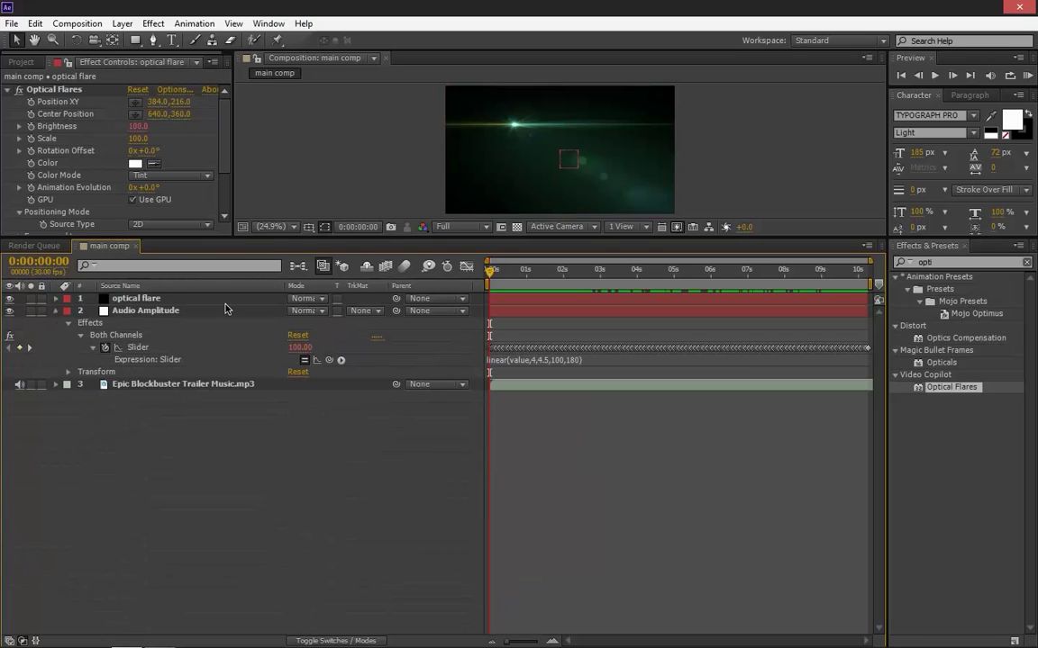
Enlarge the viewer and RAM-preview the flare pulsing in brightness with the music
drag(469, 244, 598, 489)
drag(709, 495, 591, 491)
click(1026, 77)
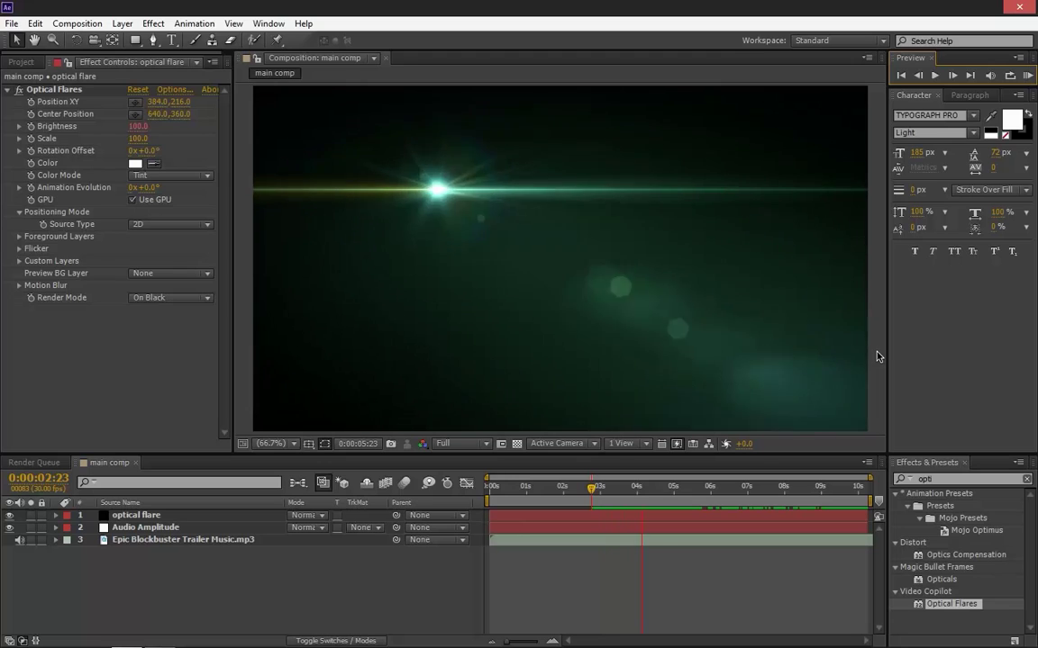
click(532, 501)
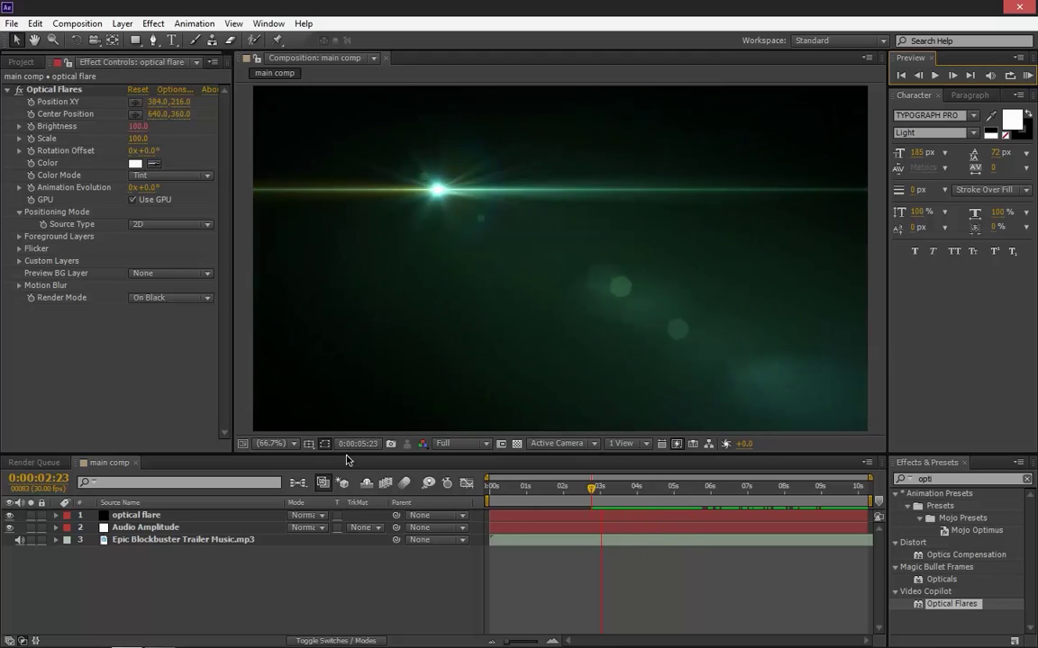
Create a GUETTA text layer, nudge it slightly right, and move it down the stack
drag(376, 455, 364, 396)
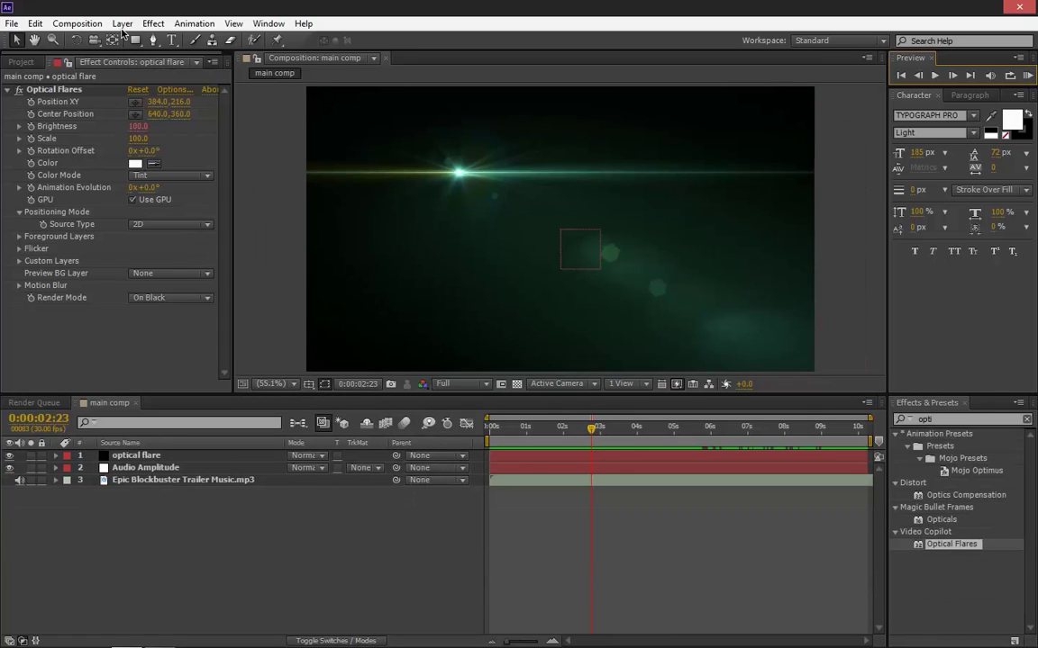
click(114, 25)
mouse_move(141, 39)
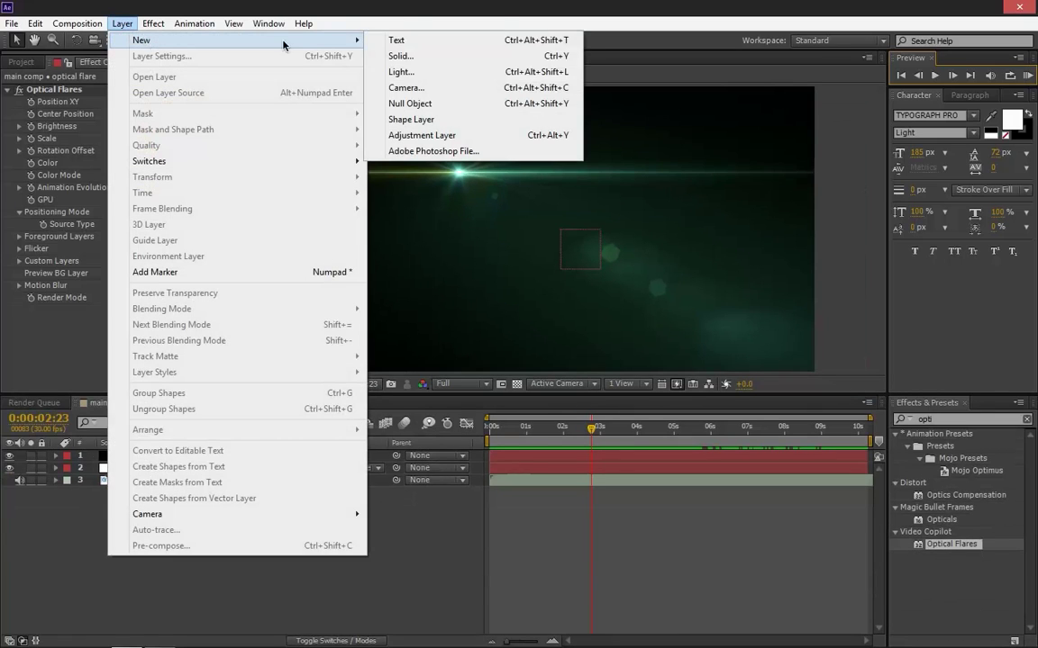
click(402, 40)
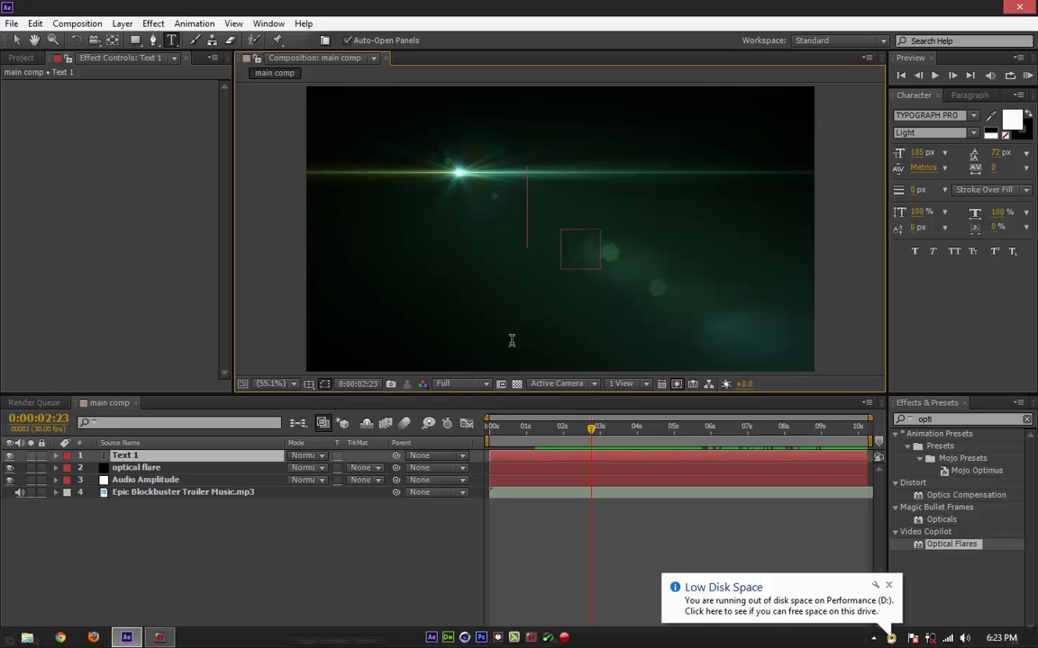
text(GUETTA)
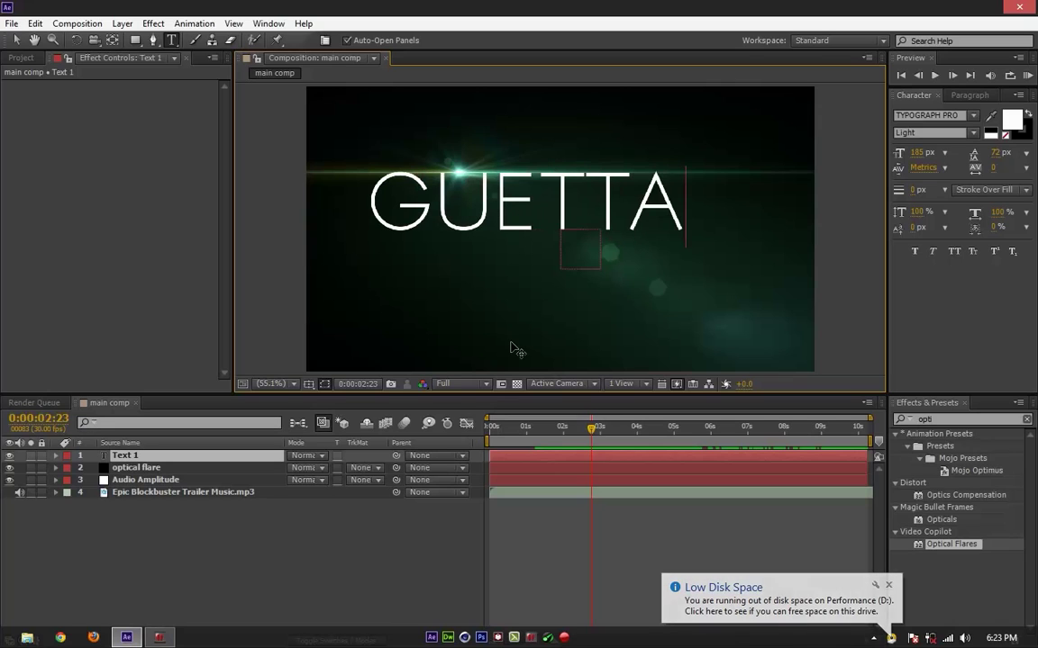
click(16, 40)
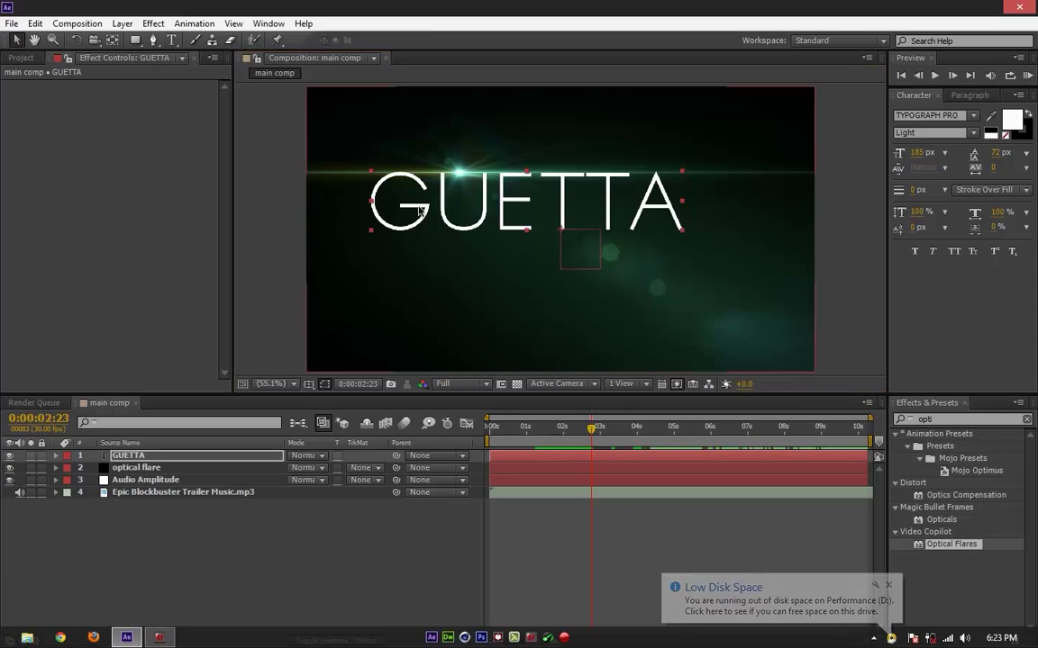
drag(442, 220, 457, 220)
drag(135, 455, 158, 474)
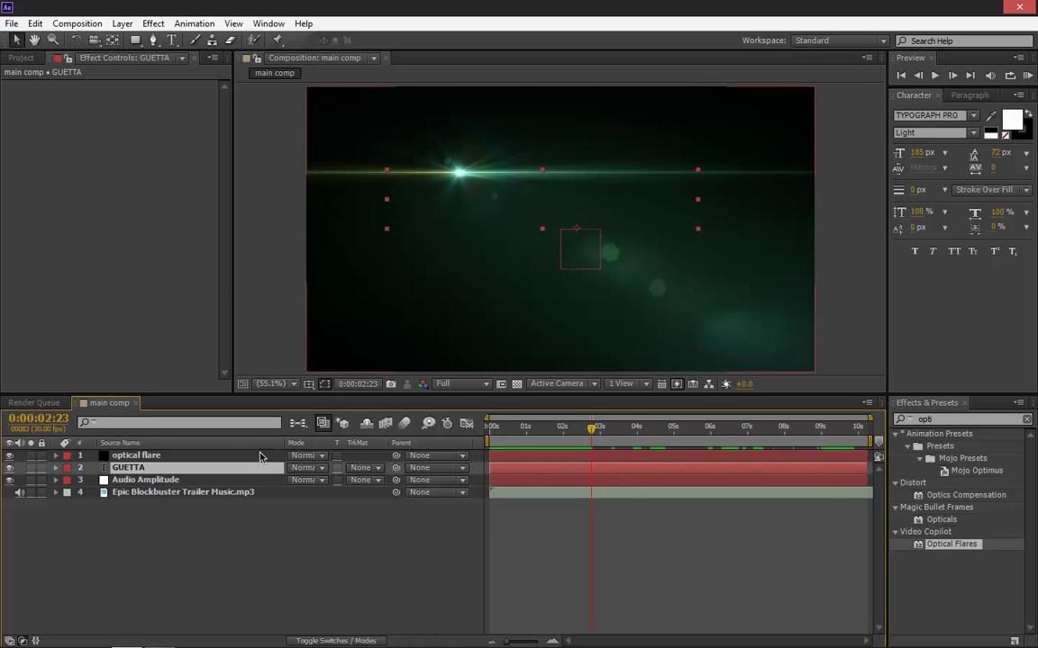
Set the optical flare layer's blend mode to Add, then select the Audio Amplitude layer
click(305, 457)
click(306, 457)
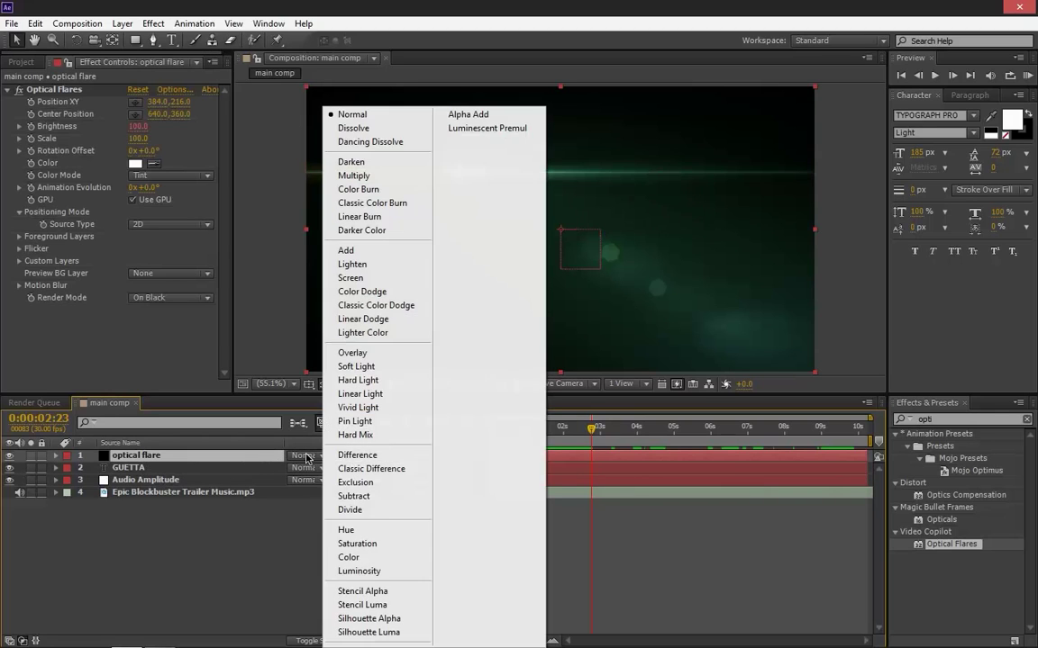
click(344, 251)
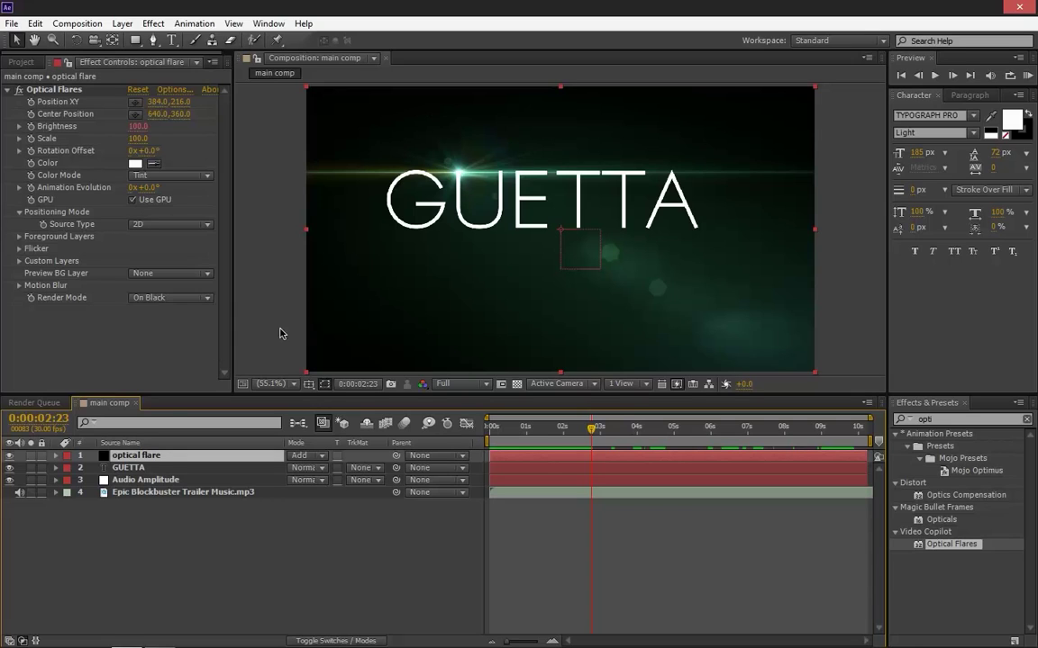
click(144, 480)
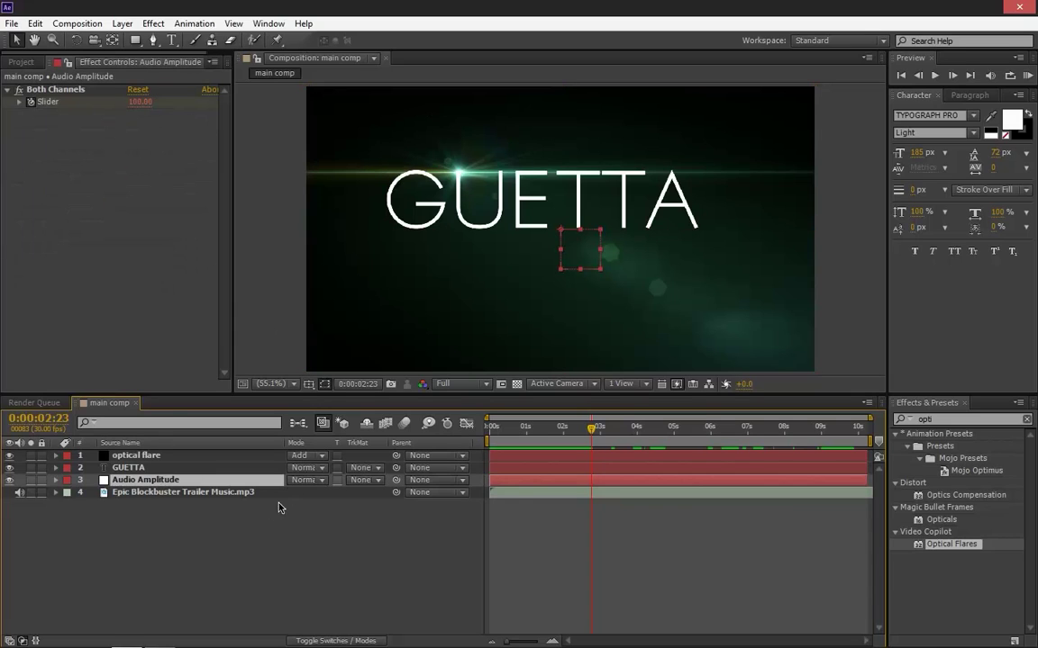
Mute the audio of the Epic Blockbuster Trailer Music.mp3 layer
click(258, 541)
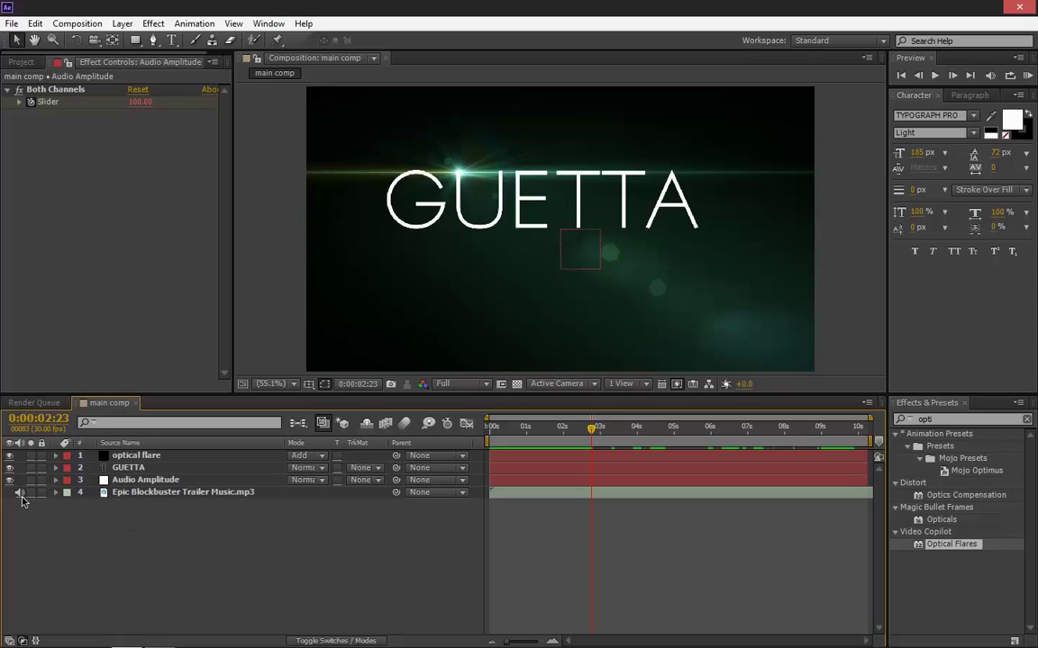
click(156, 494)
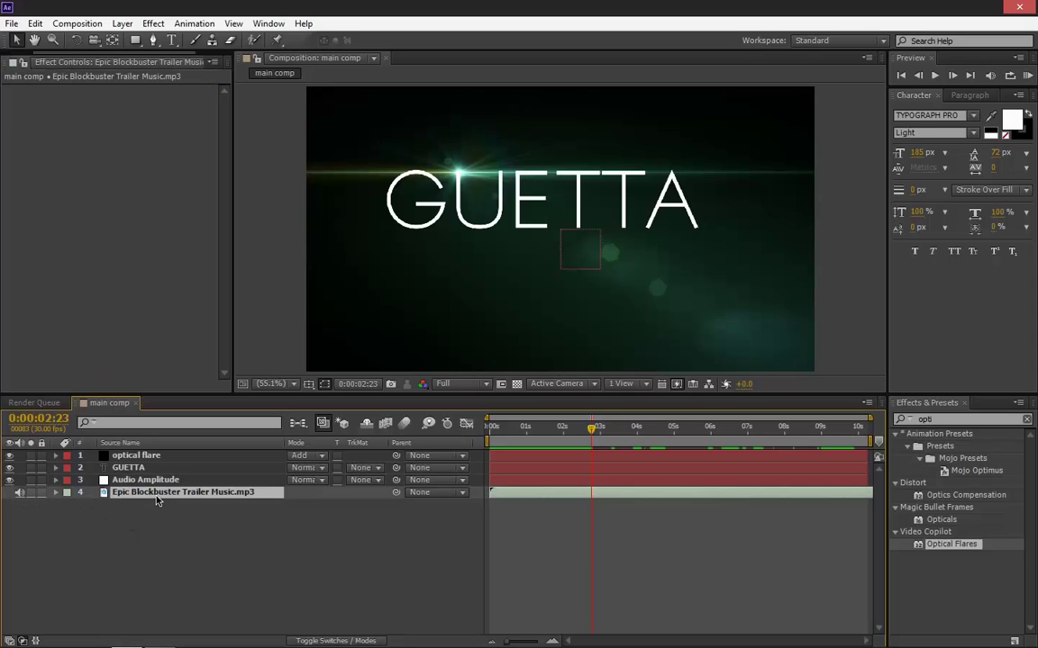
click(20, 493)
Scrub through time to check the flare's glow varying over GUETTA
drag(592, 428, 625, 430)
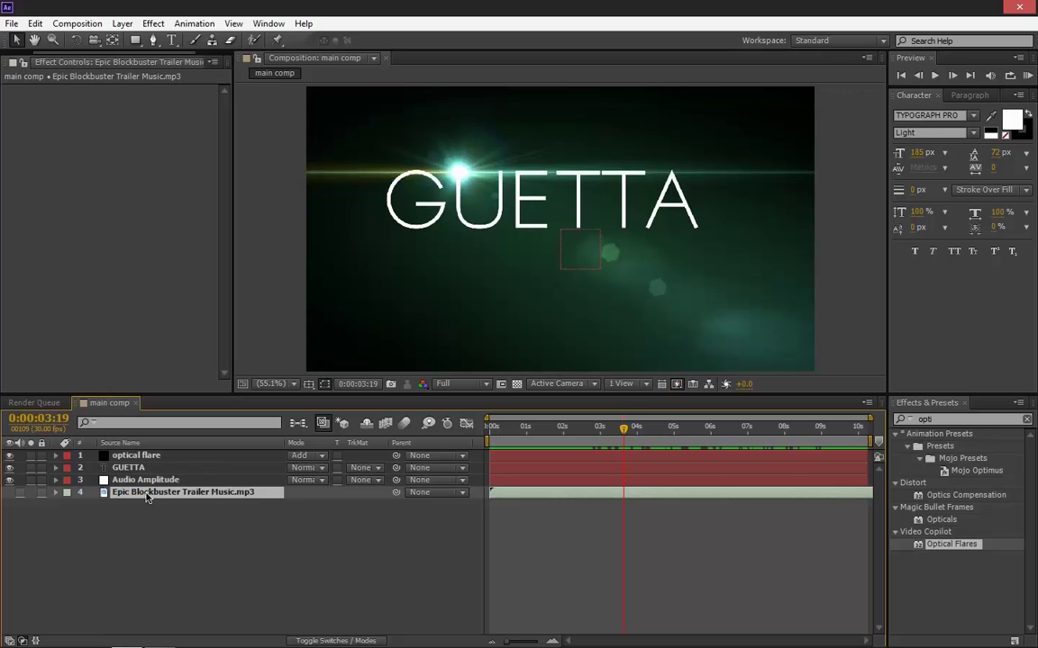
right_click(146, 495)
click(133, 496)
click(330, 520)
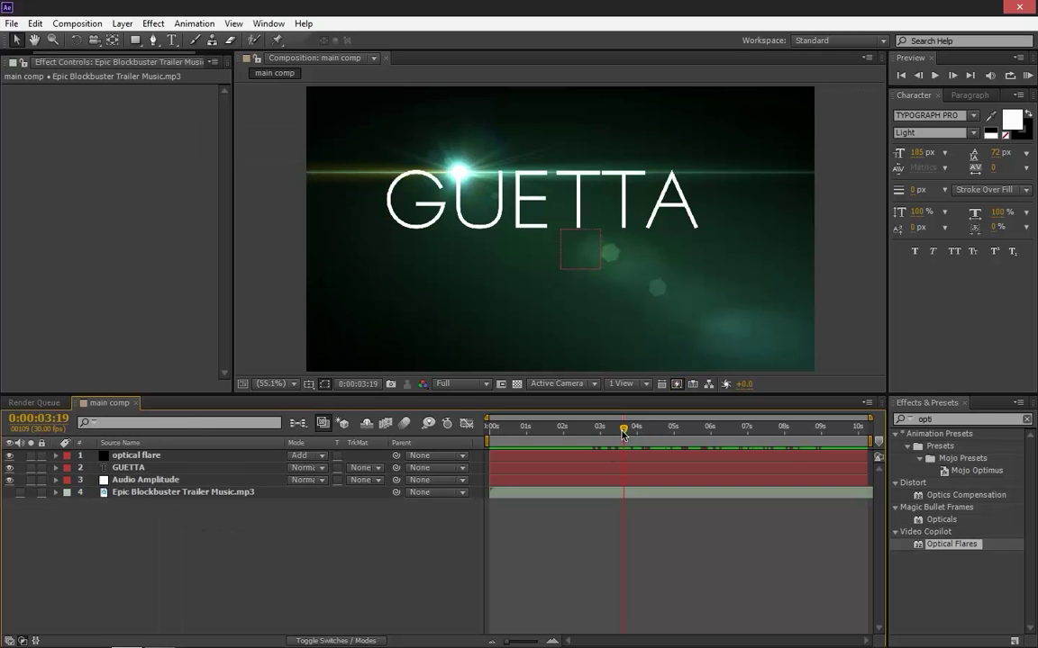
drag(623, 435, 567, 428)
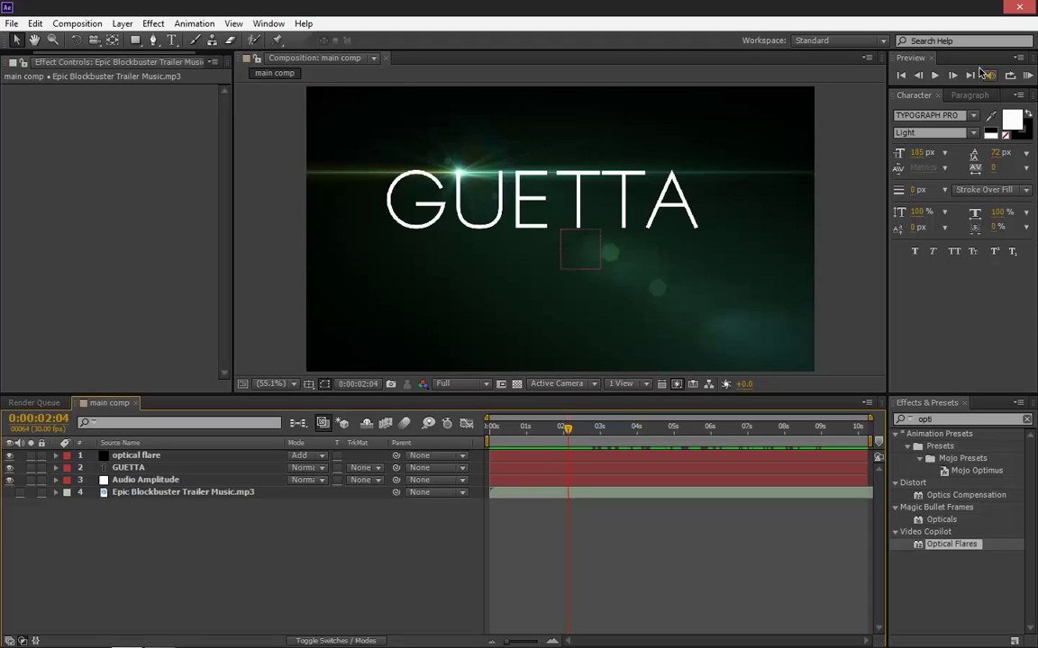
click(711, 300)
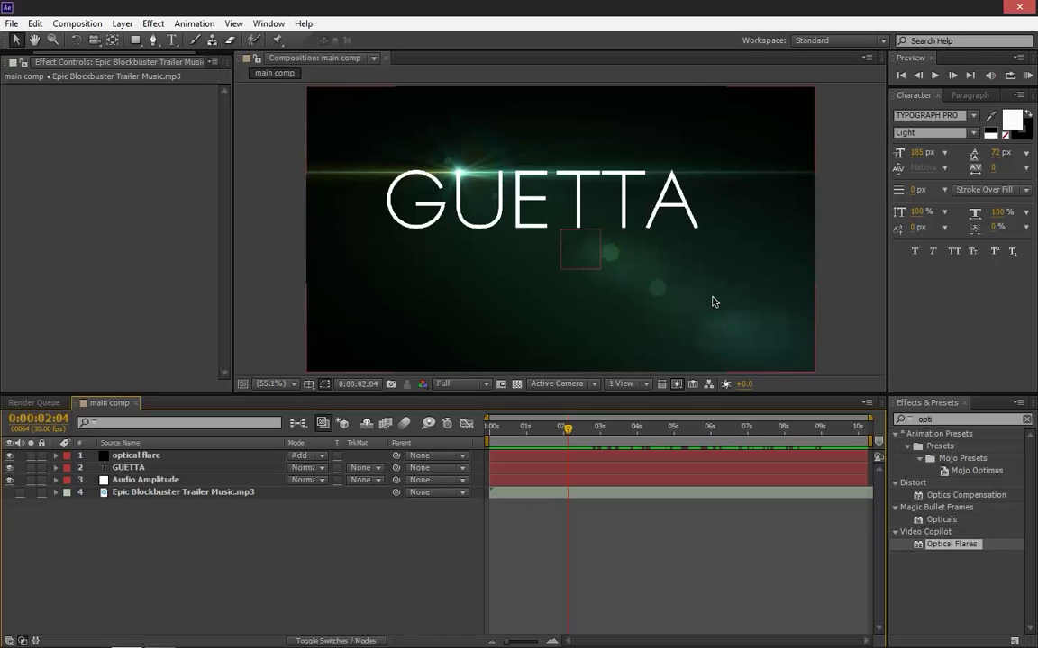